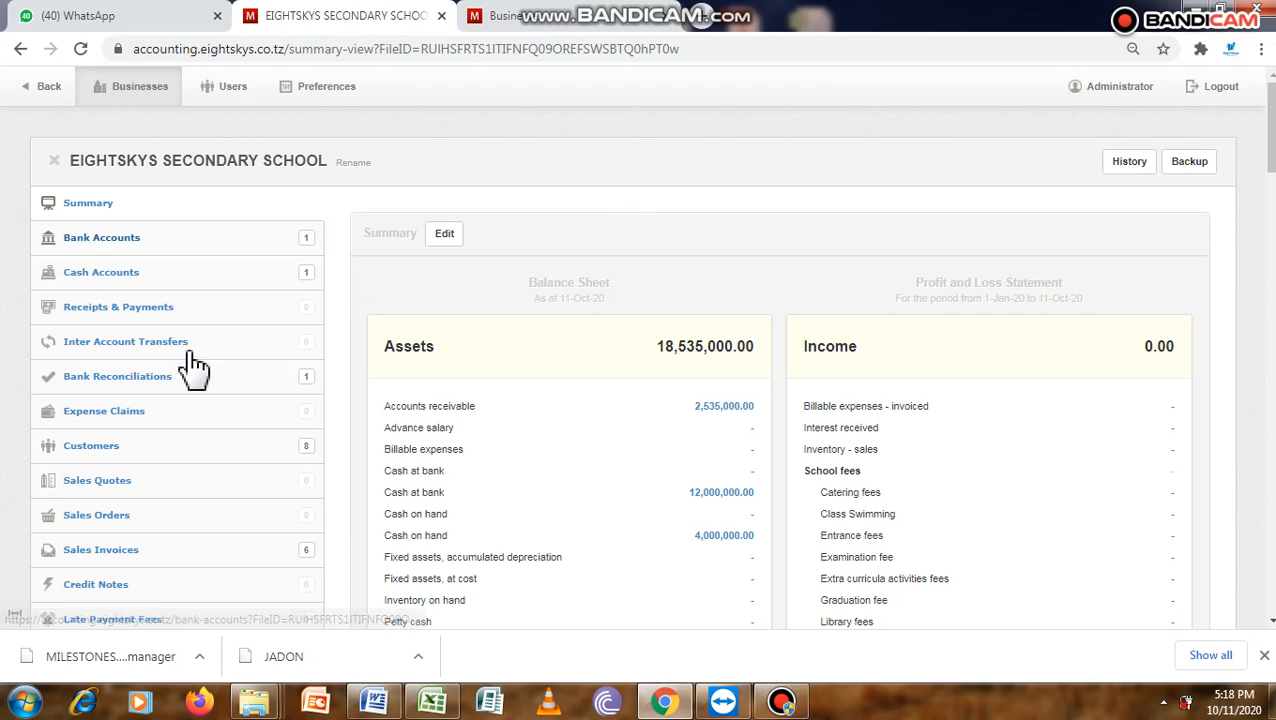
- Review the customers list and the sales prices of the non-inventory items in the business settings
{"action": "left_click", "coordinate": [150, 449]}
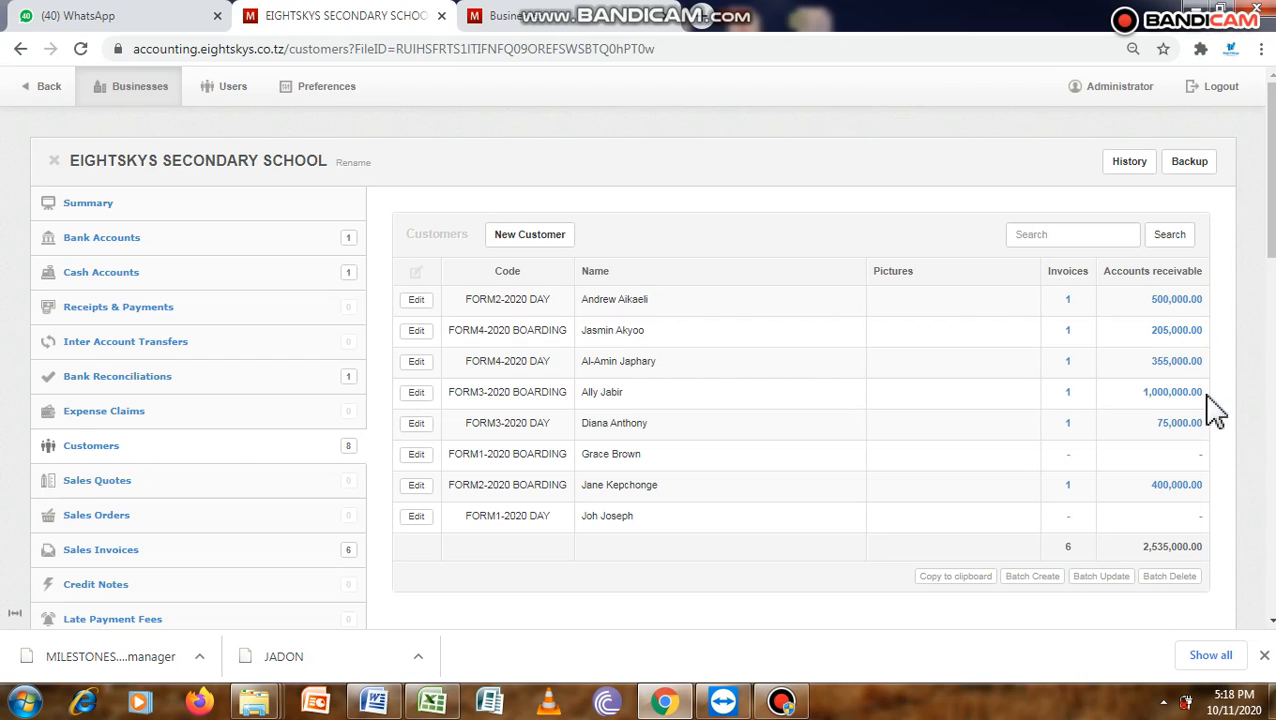
{"action": "left_click_drag", "start_coordinate": [1270, 180], "coordinate": [1271, 545]}
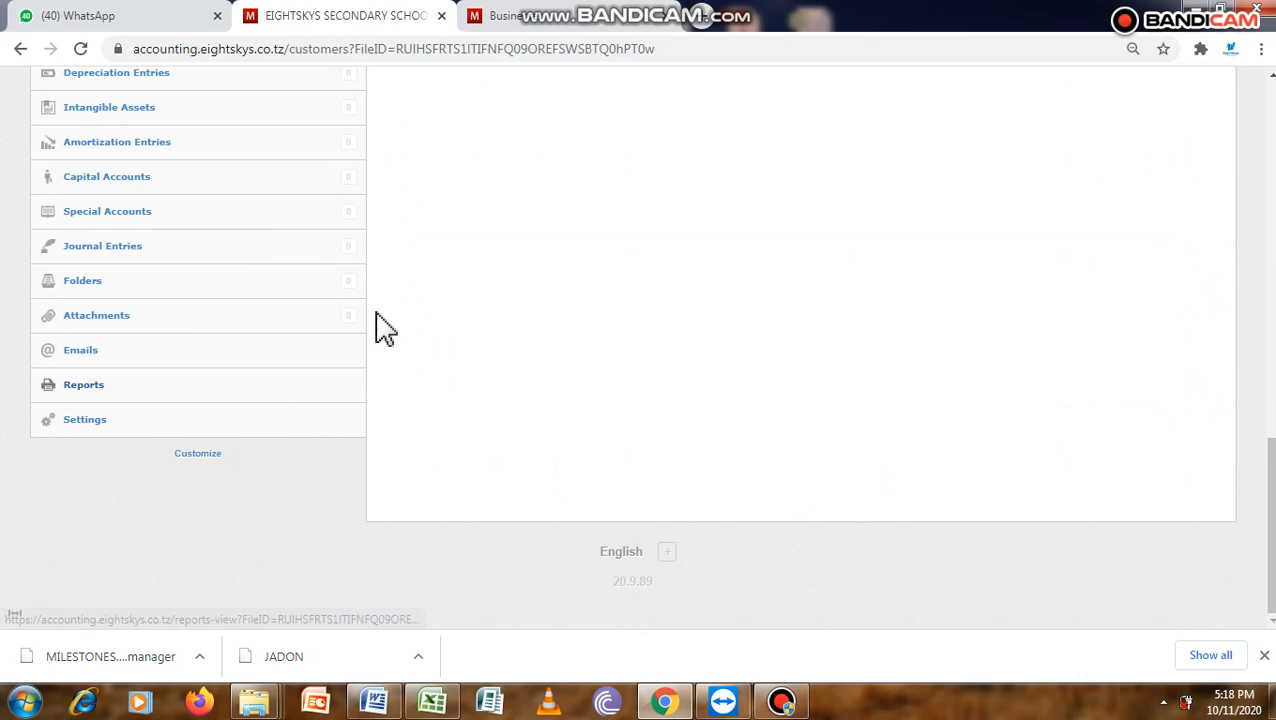
{"action": "left_click", "coordinate": [100, 428]}
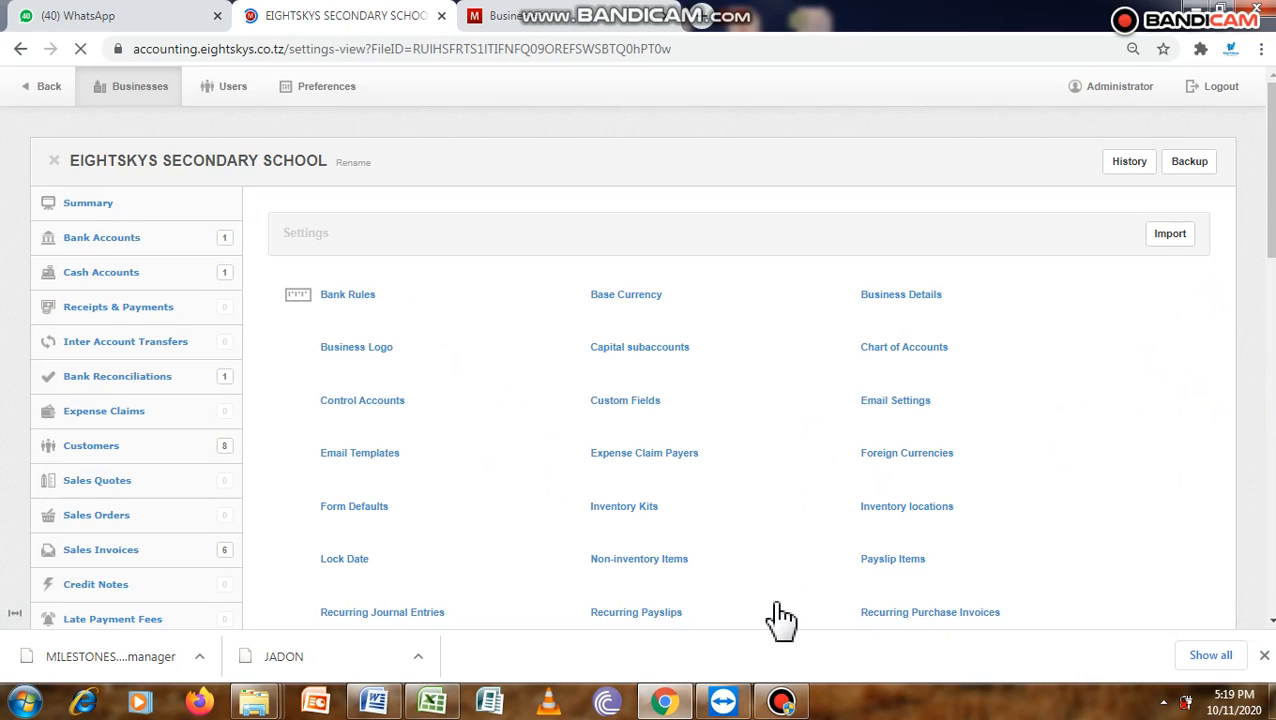
{"action": "left_click", "coordinate": [641, 572]}
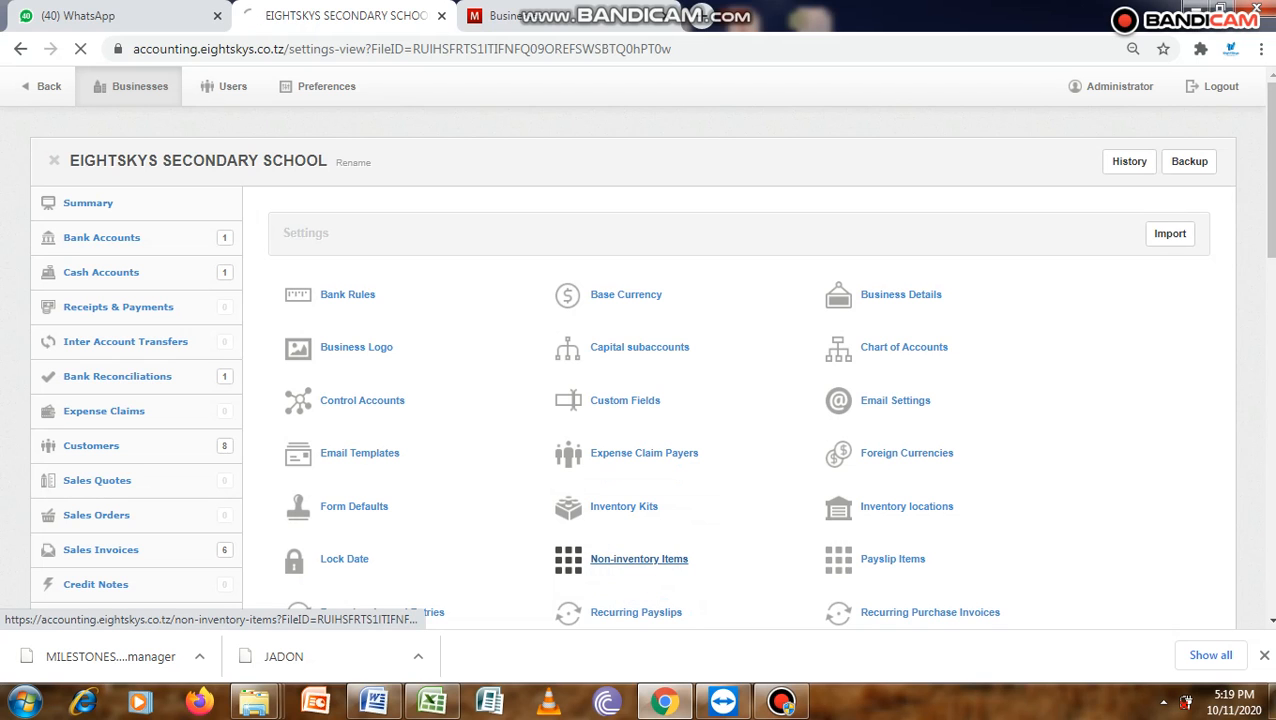
{"action": "scroll", "coordinate": [641, 560], "scroll_direction": "down", "scroll_amount": 3}
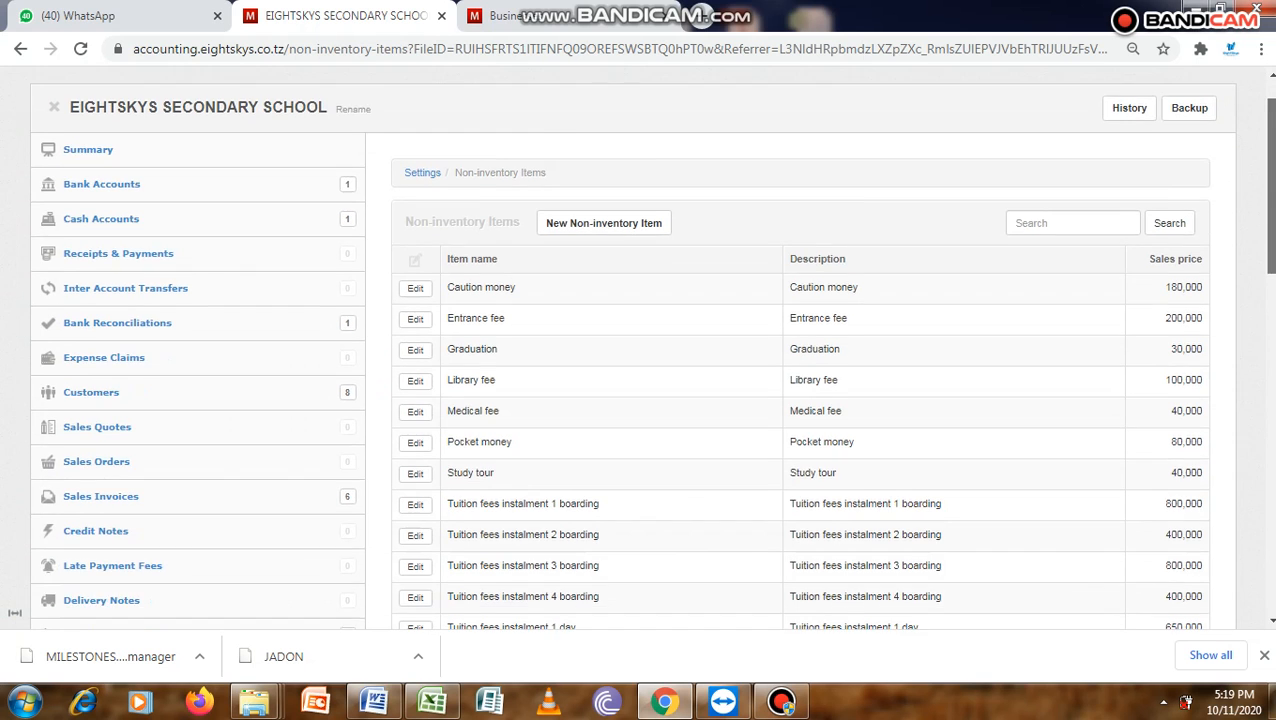
{"action": "mouse_move", "coordinate": [1273, 214]}
{"action": "left_mouse_down"}
{"action": "mouse_move", "coordinate": [1273, 186]}
{"action": "mouse_move", "coordinate": [1273, 233]}
{"action": "mouse_move", "coordinate": [1273, 176]}
{"action": "mouse_move", "coordinate": [1273, 285]}
{"action": "mouse_move", "coordinate": [1274, 196]}
{"action": "left_mouse_up"}
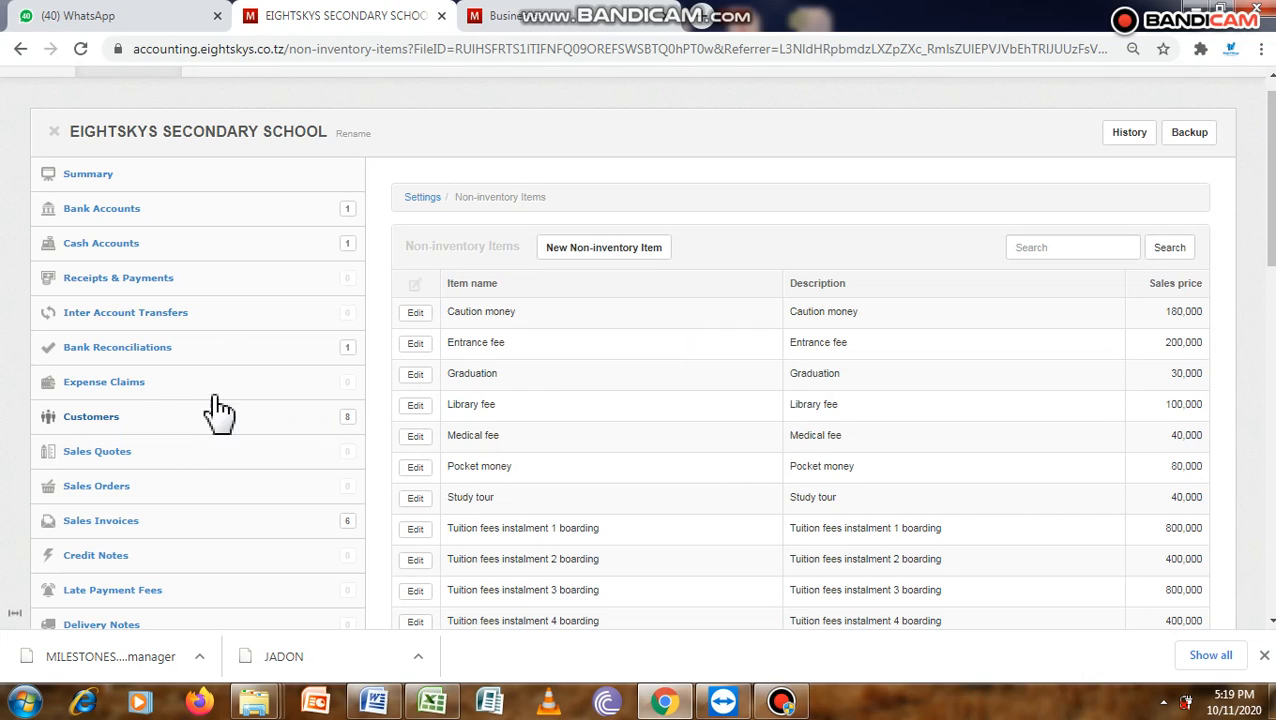
- Start a new sales invoice for the school
{"action": "left_click", "coordinate": [121, 525]}
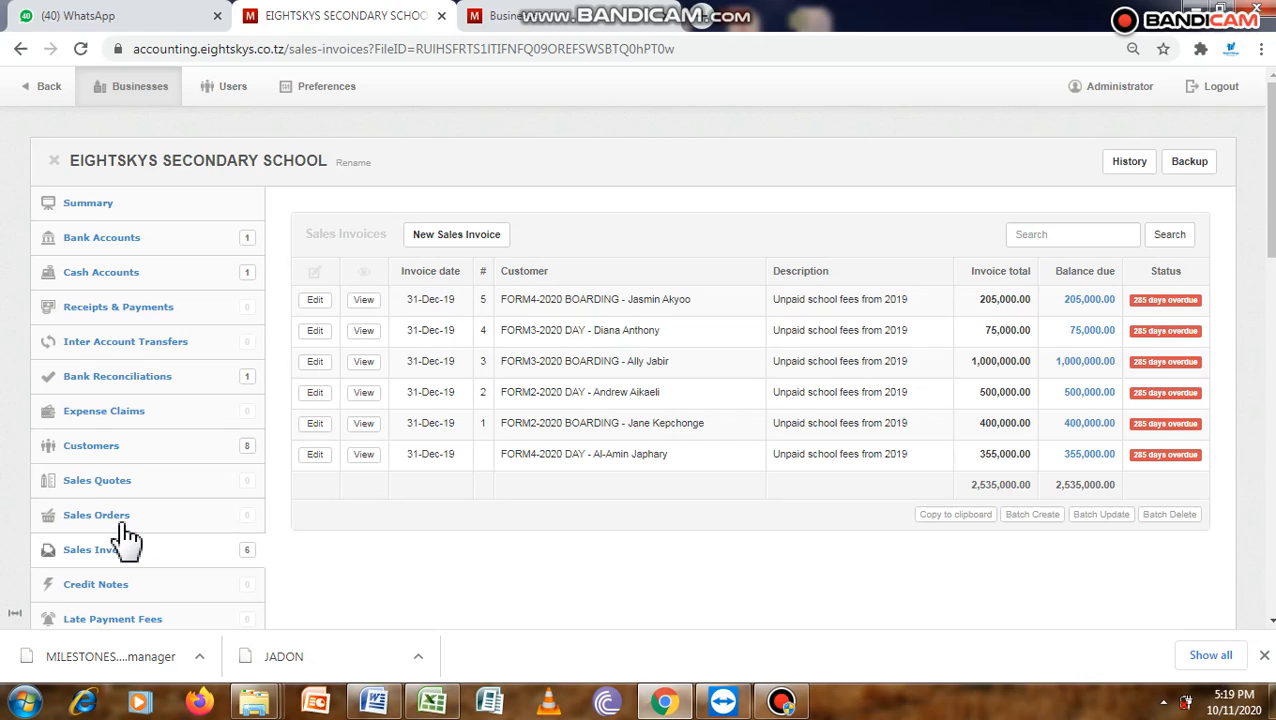
{"action": "left_click", "coordinate": [456, 238]}
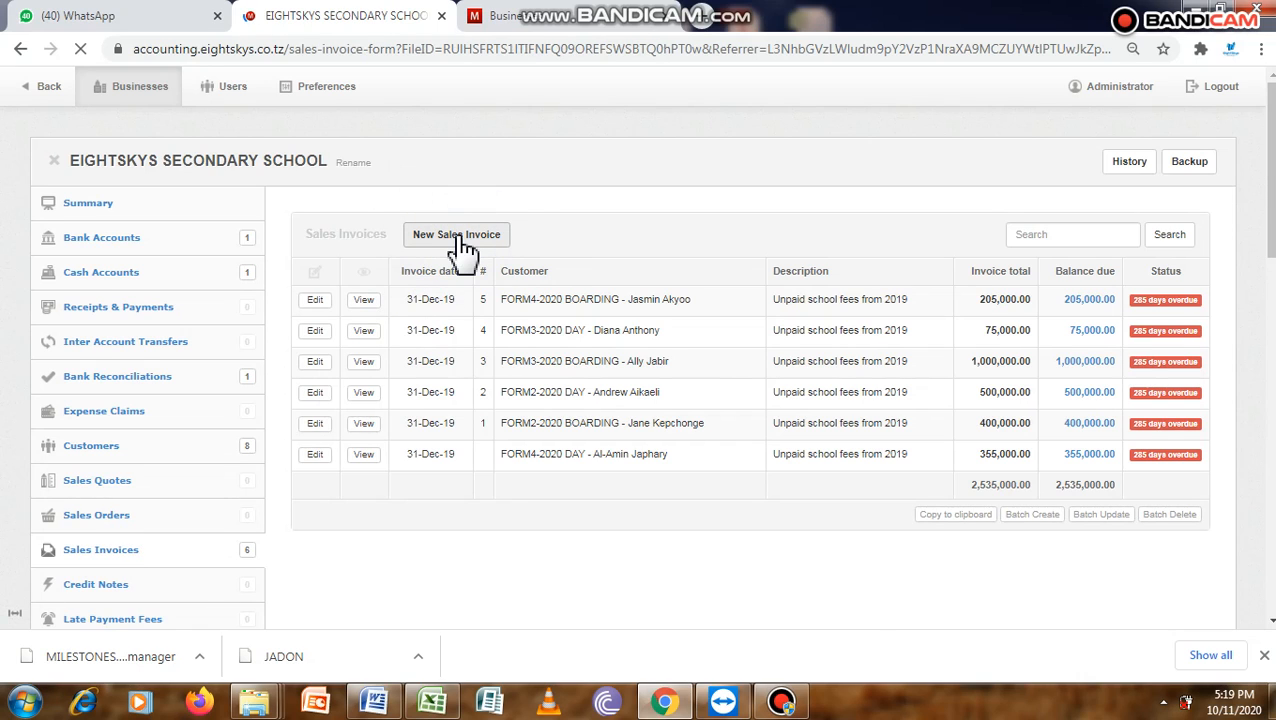
{"action": "left_click_drag", "start_coordinate": [1273, 147], "coordinate": [1273, 178]}
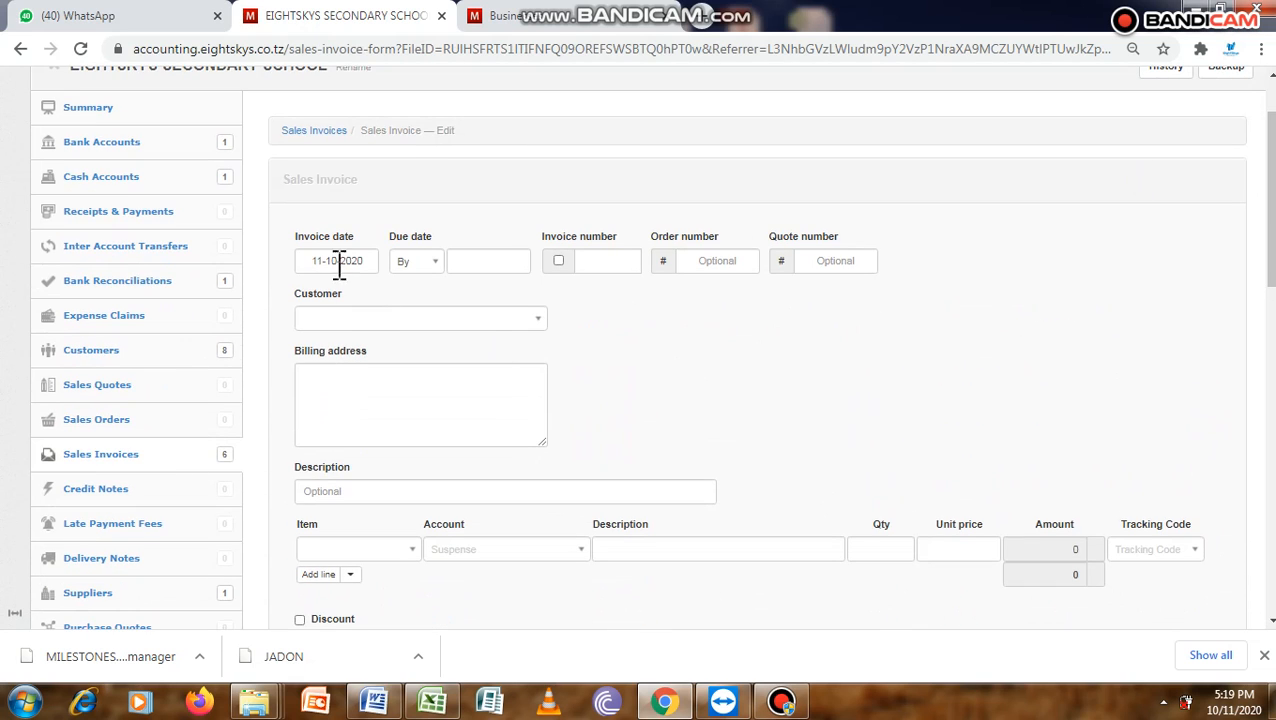
- Set the invoice date to 01-01-2020
{"action": "left_click", "coordinate": [337, 260]}
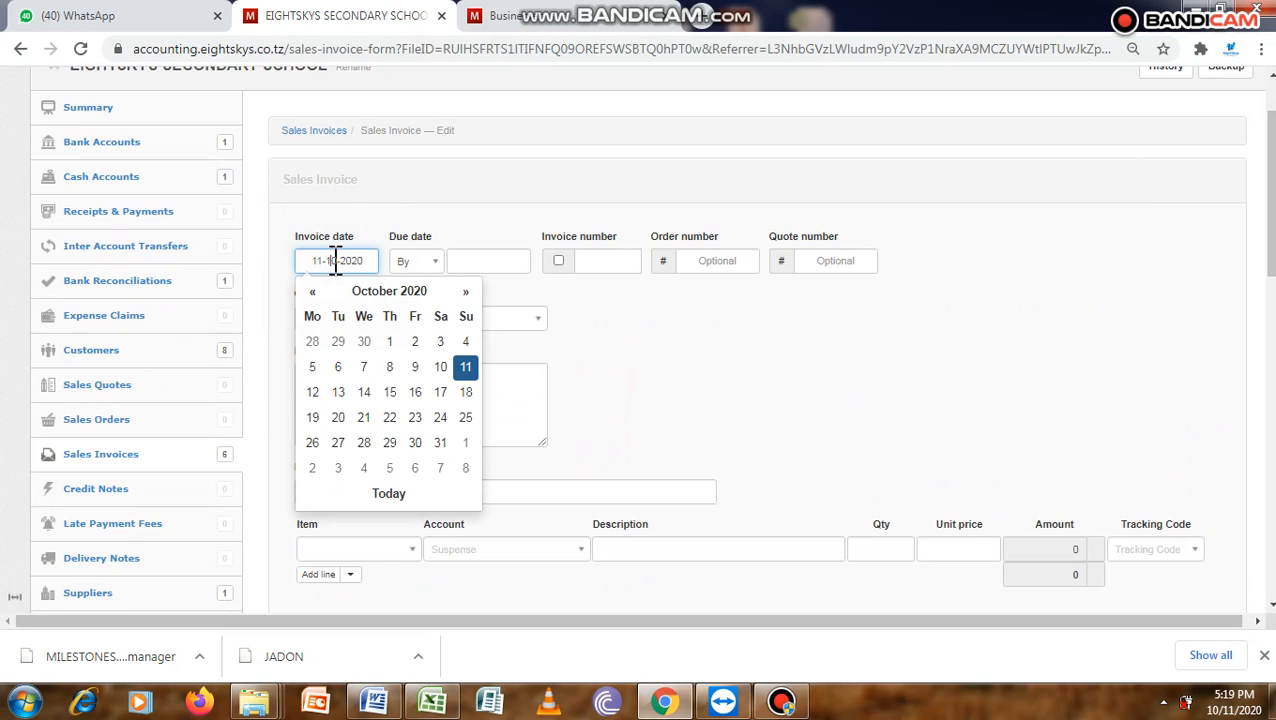
{"action": "left_click", "coordinate": [312, 291]}
{"action": "left_click", "coordinate": [312, 291]}
{"action": "left_click", "coordinate": [312, 291]}
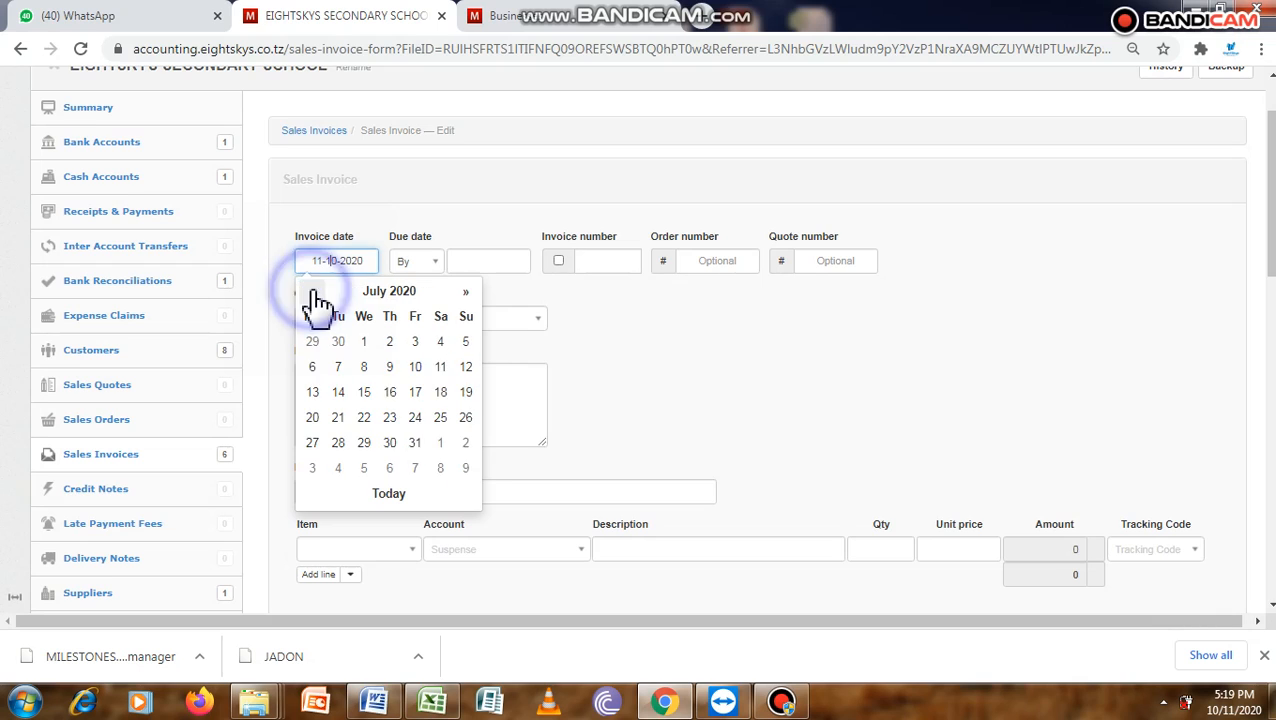
{"action": "left_click", "coordinate": [312, 291]}
{"action": "left_click", "coordinate": [312, 291]}
{"action": "left_click", "coordinate": [312, 291]}
{"action": "left_click", "coordinate": [312, 291]}
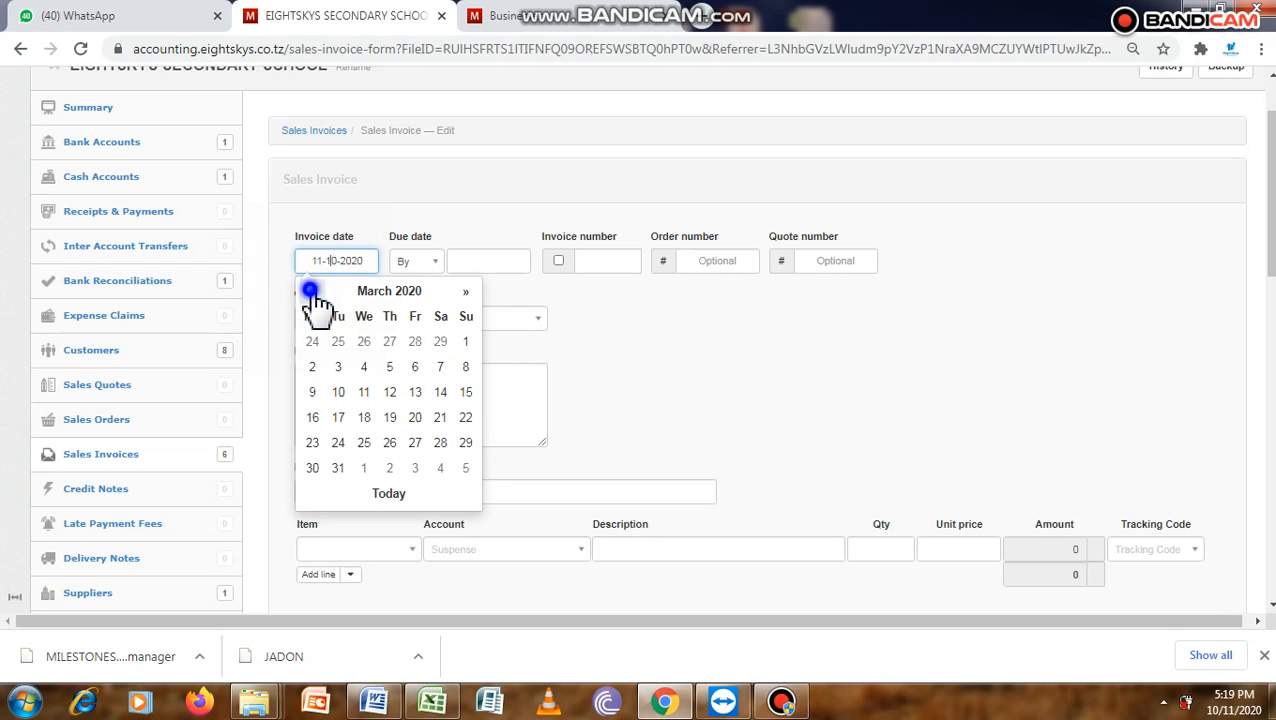
{"action": "left_click", "coordinate": [312, 291]}
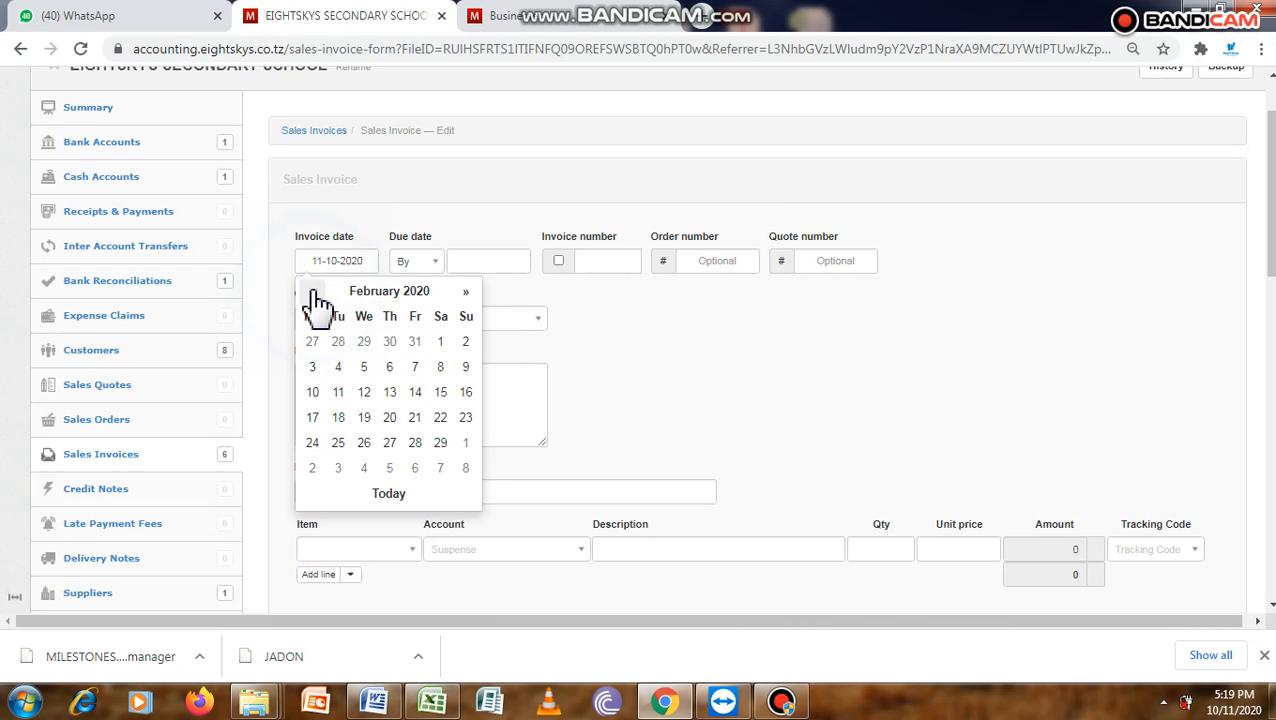
{"action": "left_click", "coordinate": [312, 291]}
{"action": "left_click", "coordinate": [364, 342]}
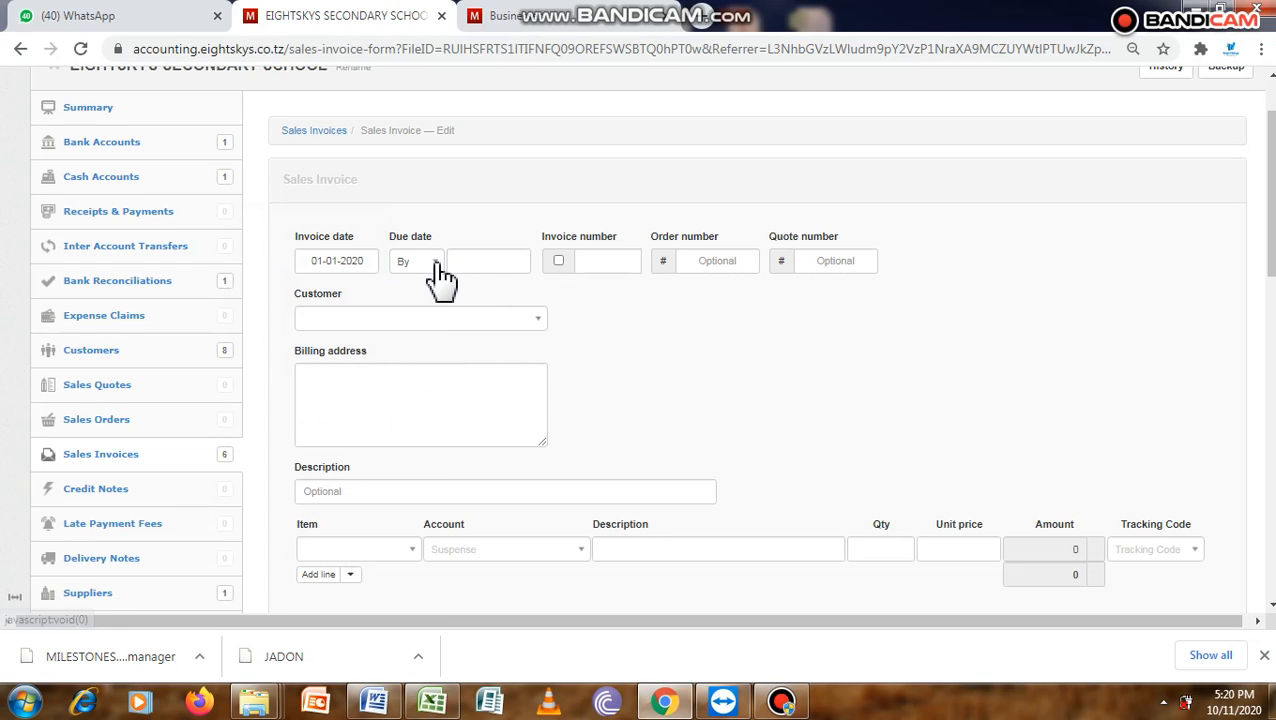
- Set the due date to be paid by 07-01-2020 and enable automatic invoice numbering
{"action": "left_click", "coordinate": [435, 263]}
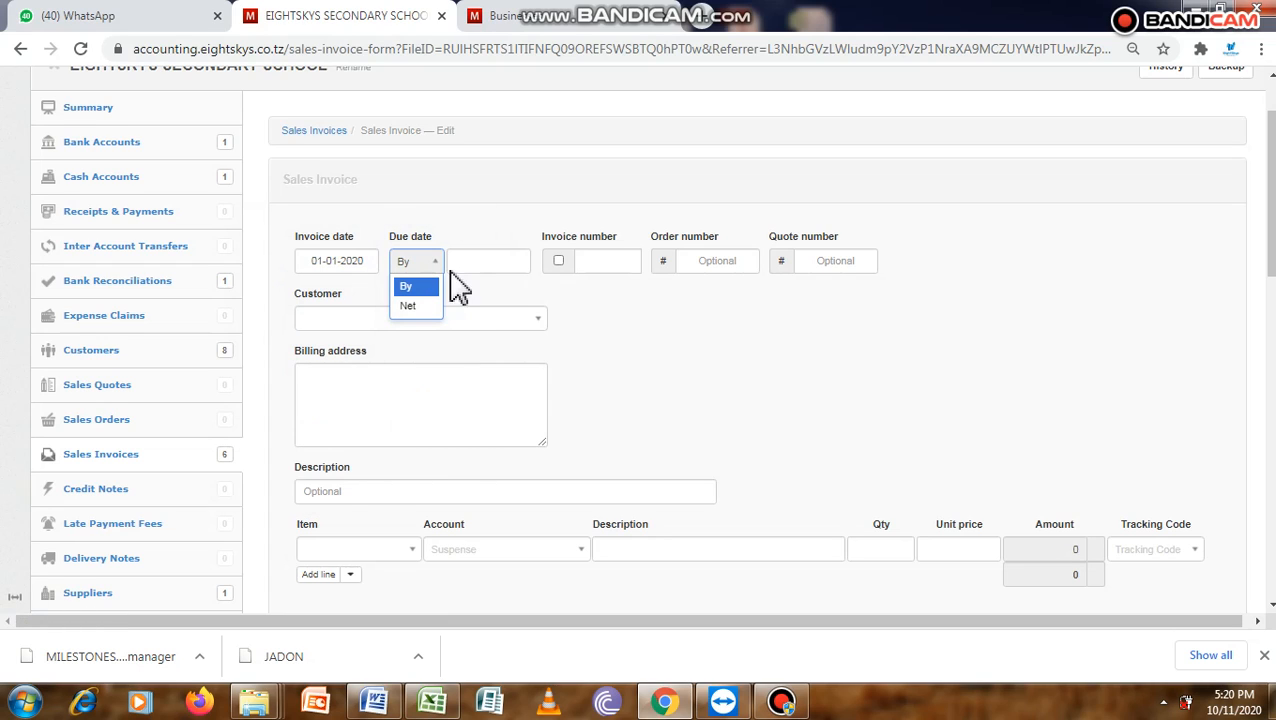
{"action": "left_click", "coordinate": [477, 262]}
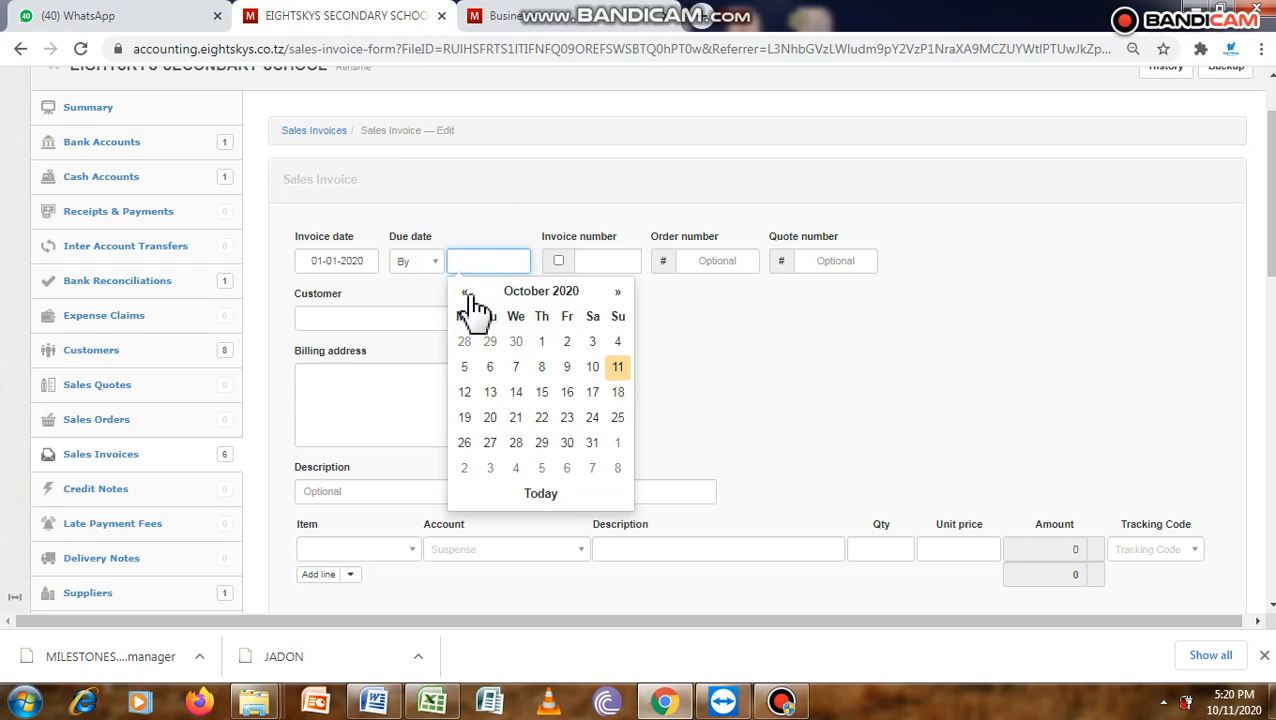
{"action": "left_click", "coordinate": [465, 291]}
{"action": "left_click", "coordinate": [465, 291]}
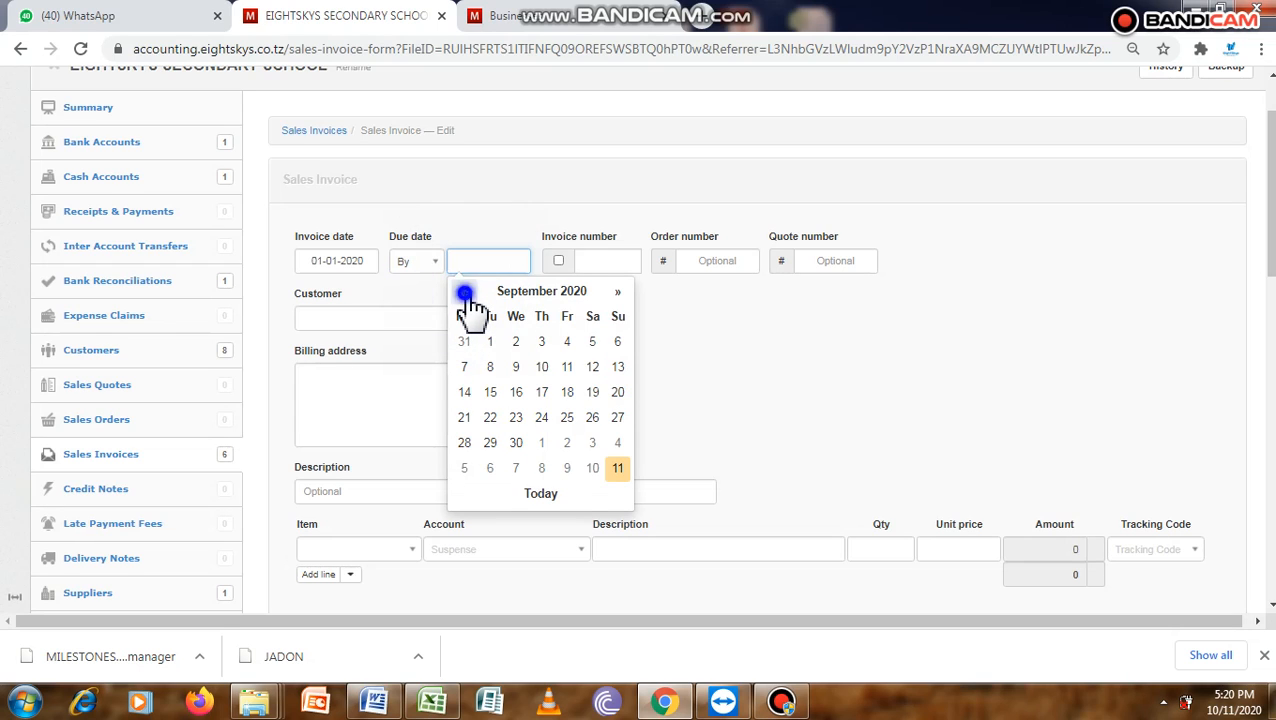
{"action": "left_click", "coordinate": [465, 291]}
{"action": "left_click", "coordinate": [465, 291]}
{"action": "left_click", "coordinate": [465, 291]}
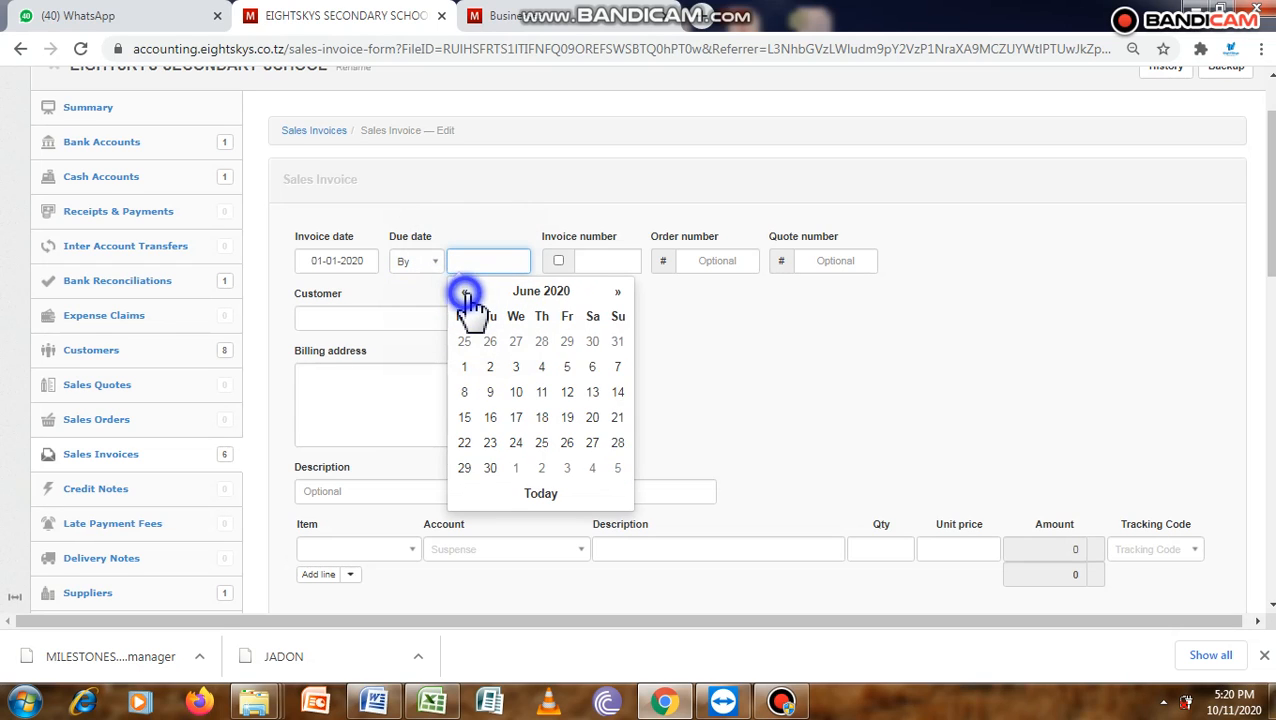
{"action": "left_click", "coordinate": [465, 291]}
{"action": "left_click", "coordinate": [465, 291]}
{"action": "left_click", "coordinate": [465, 291]}
{"action": "left_click", "coordinate": [465, 291]}
{"action": "left_click", "coordinate": [465, 291]}
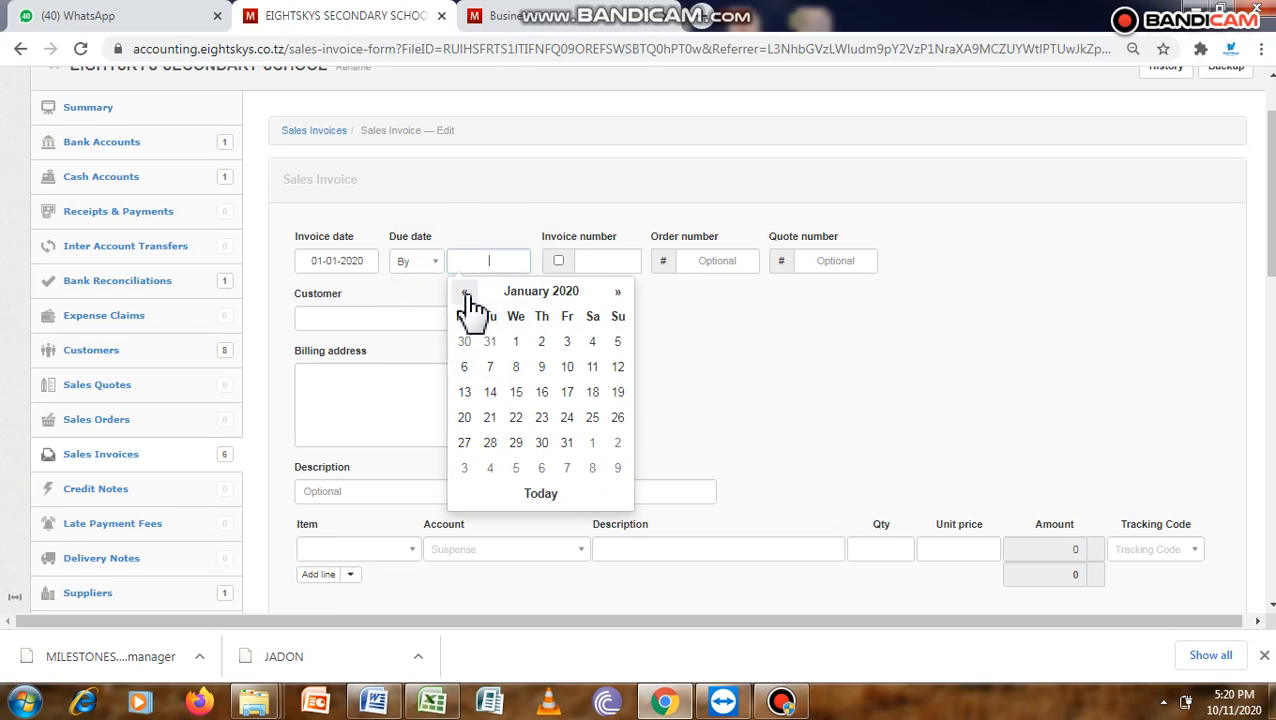
{"action": "left_click", "coordinate": [490, 367]}
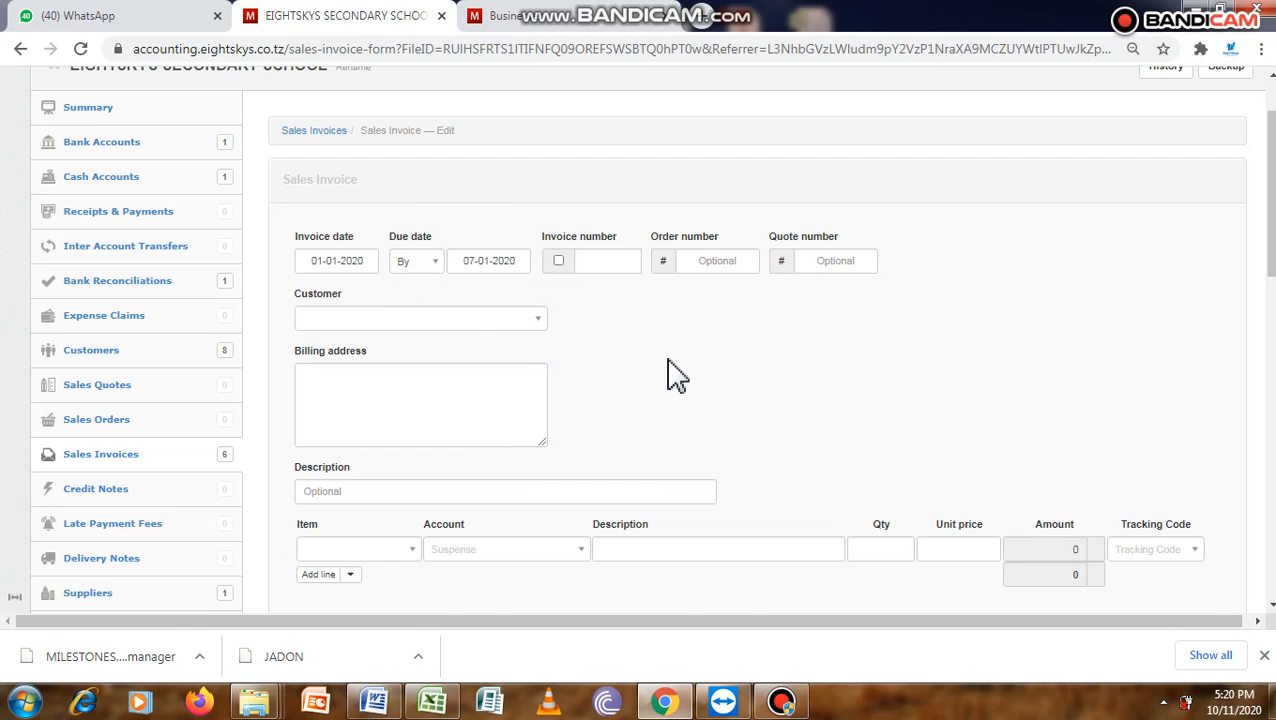
{"action": "left_click", "coordinate": [560, 262]}
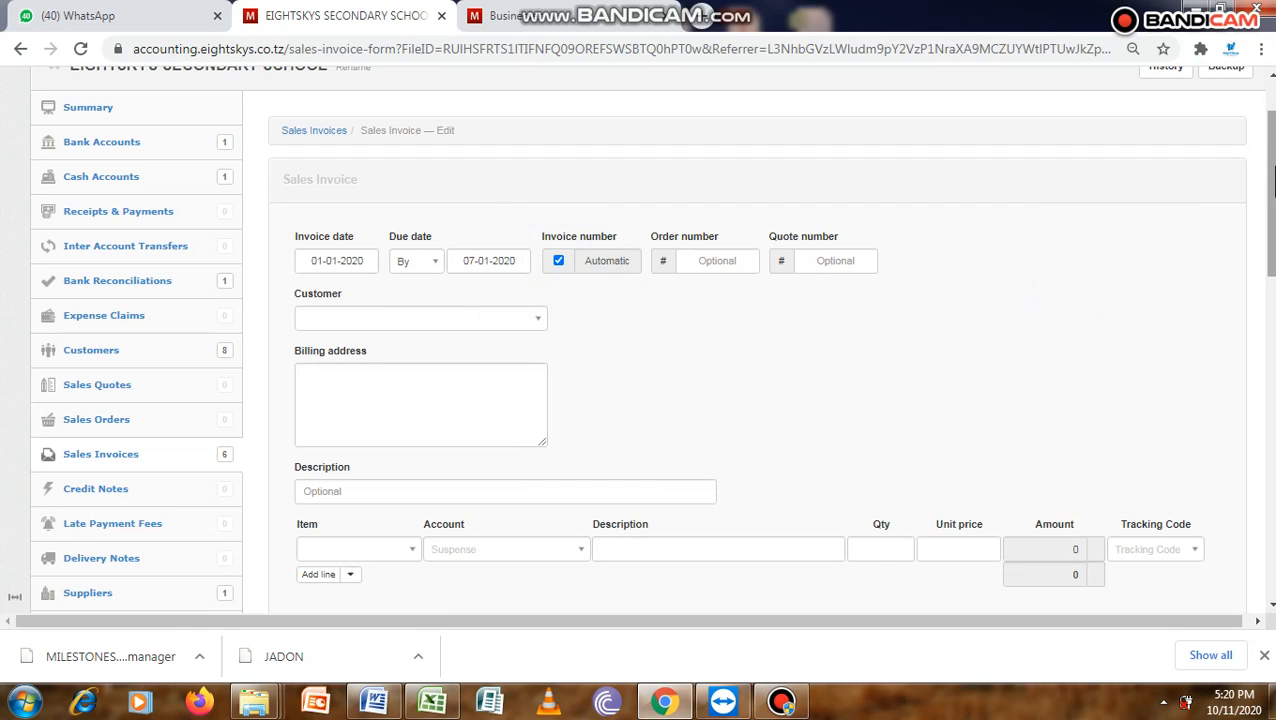
- Select the FORM1-2020 DAY student as the customer and enter "First instalment invoice" as the invoice description
{"action": "scroll", "coordinate": [1270, 177], "scroll_direction": "down", "scroll_amount": 2}
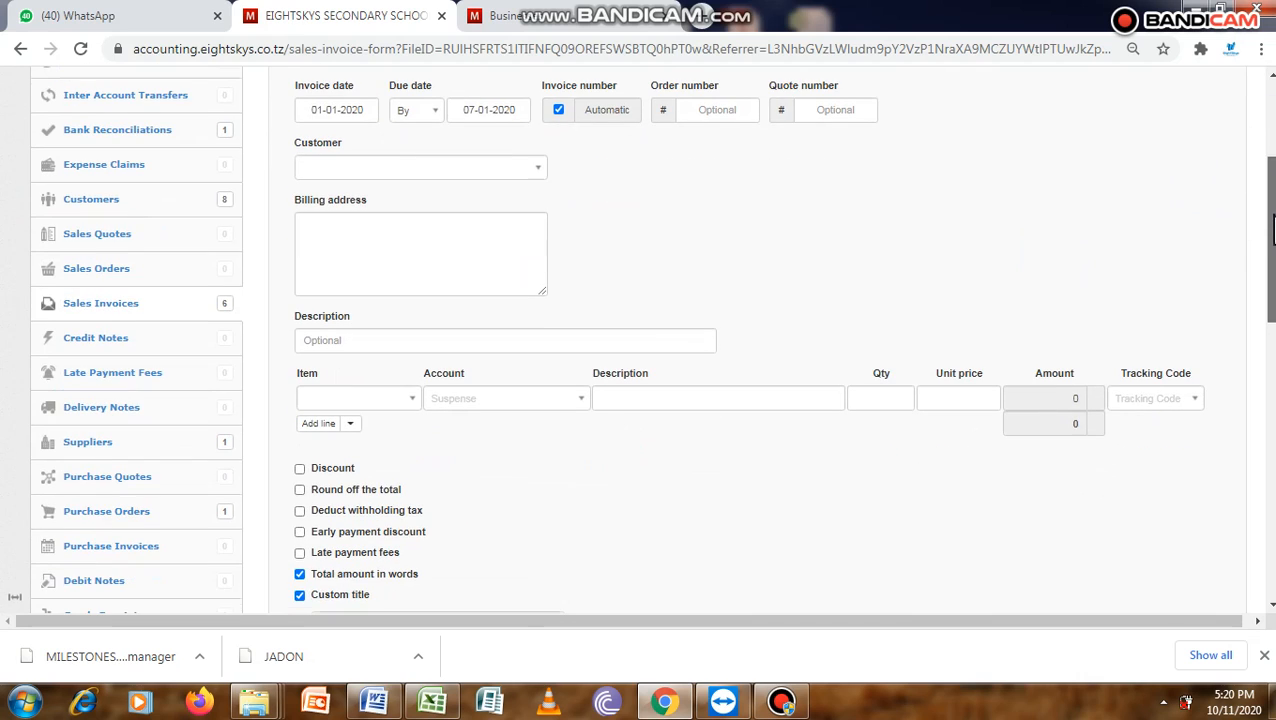
{"action": "left_click", "coordinate": [536, 168]}
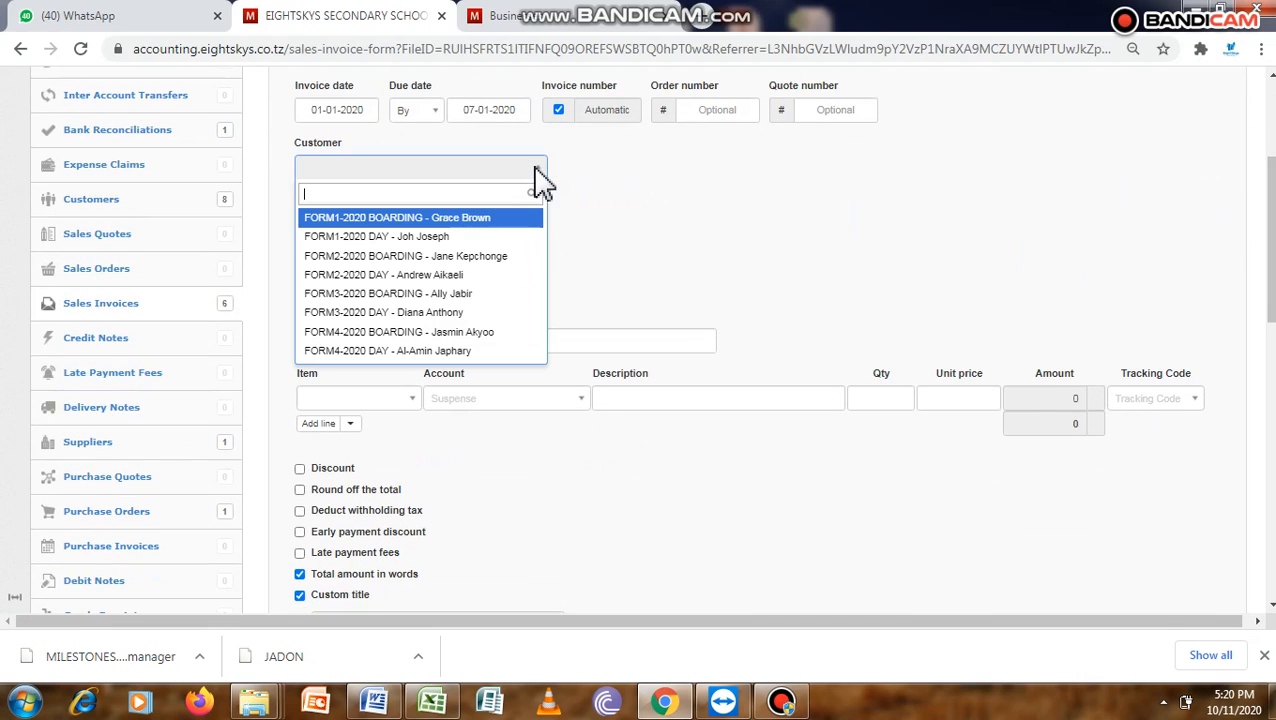
{"action": "left_click", "coordinate": [430, 238]}
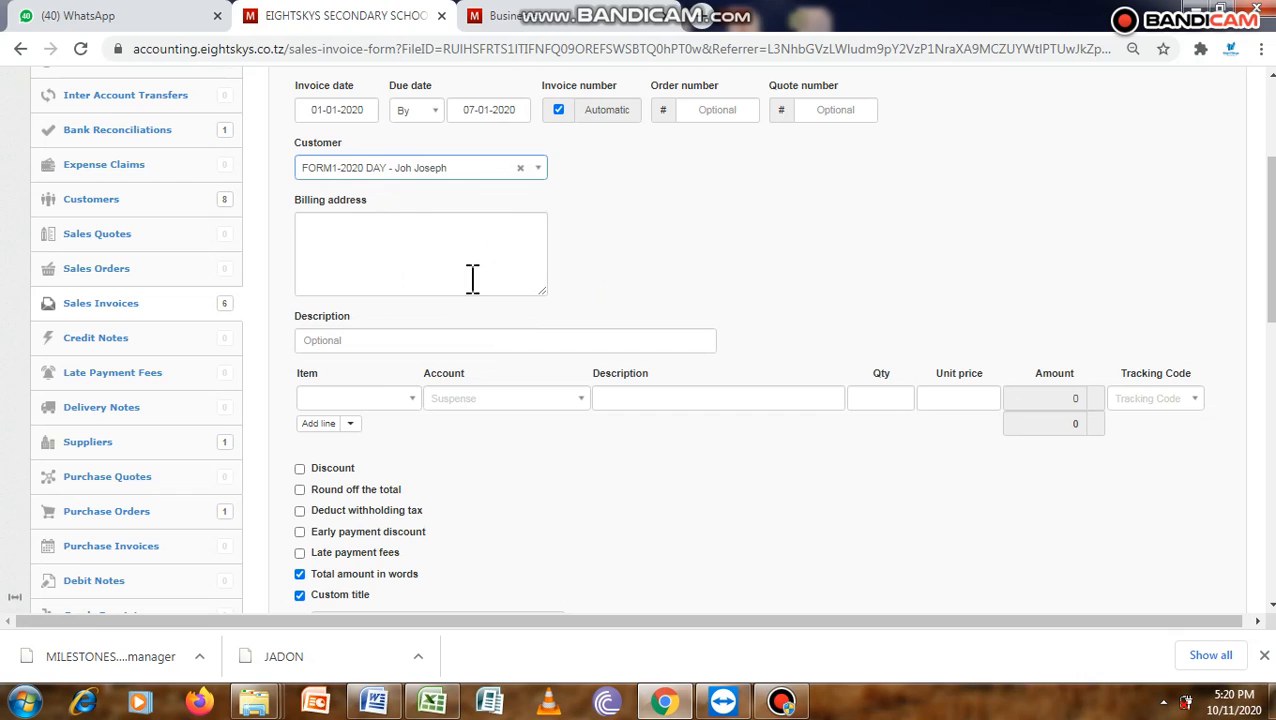
{"action": "left_click", "coordinate": [475, 339]}
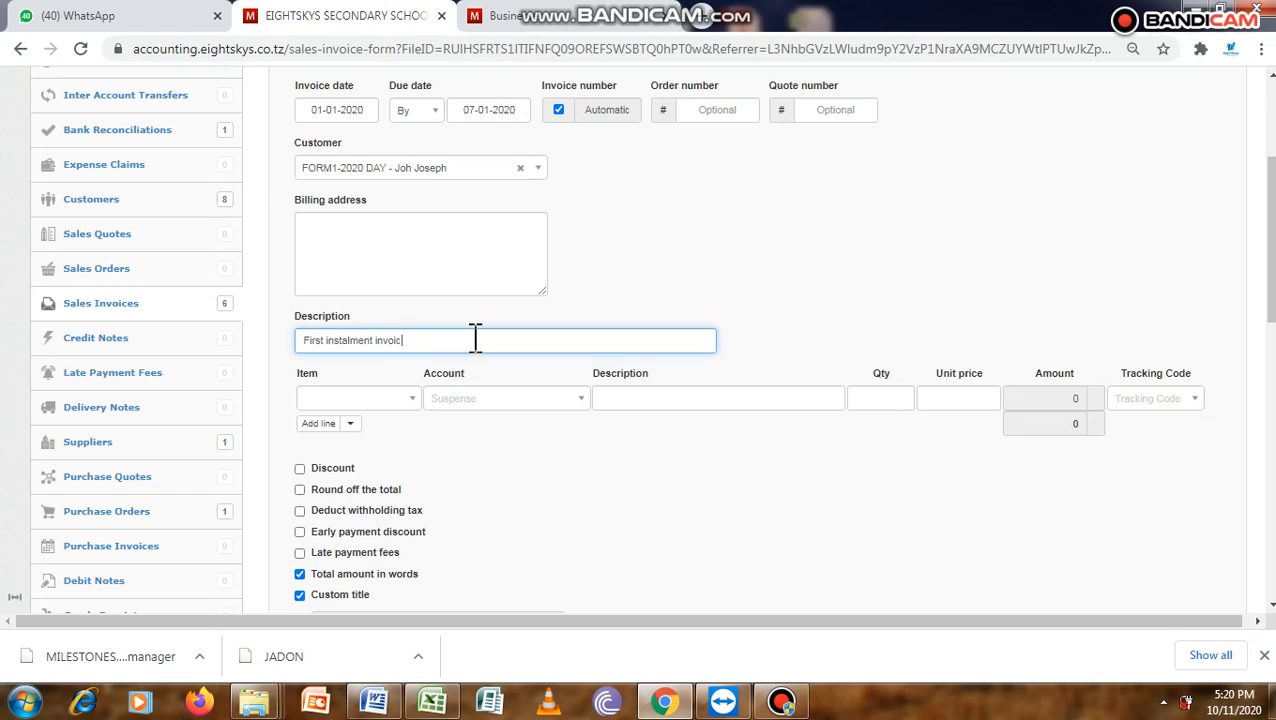
{"action": "type", "text": "e"}
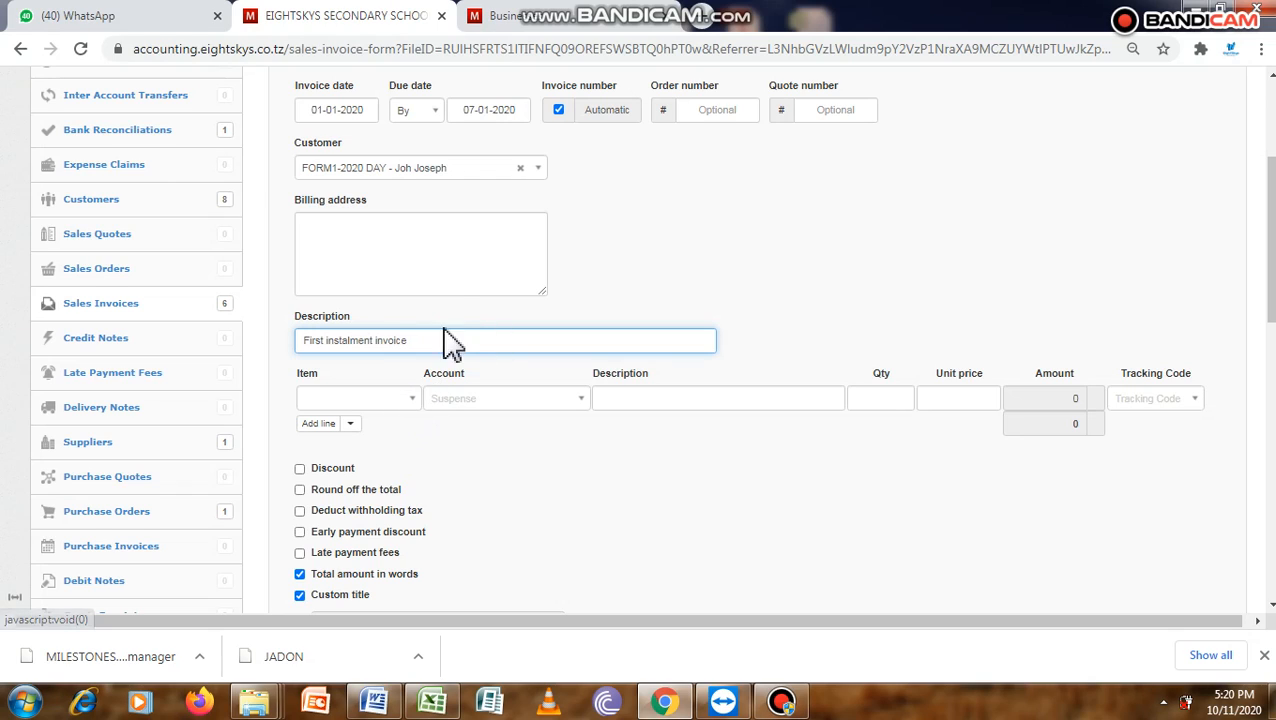
- Choose Entrance fee as the item on the first invoice line and add a second line
{"action": "left_click", "coordinate": [409, 404]}
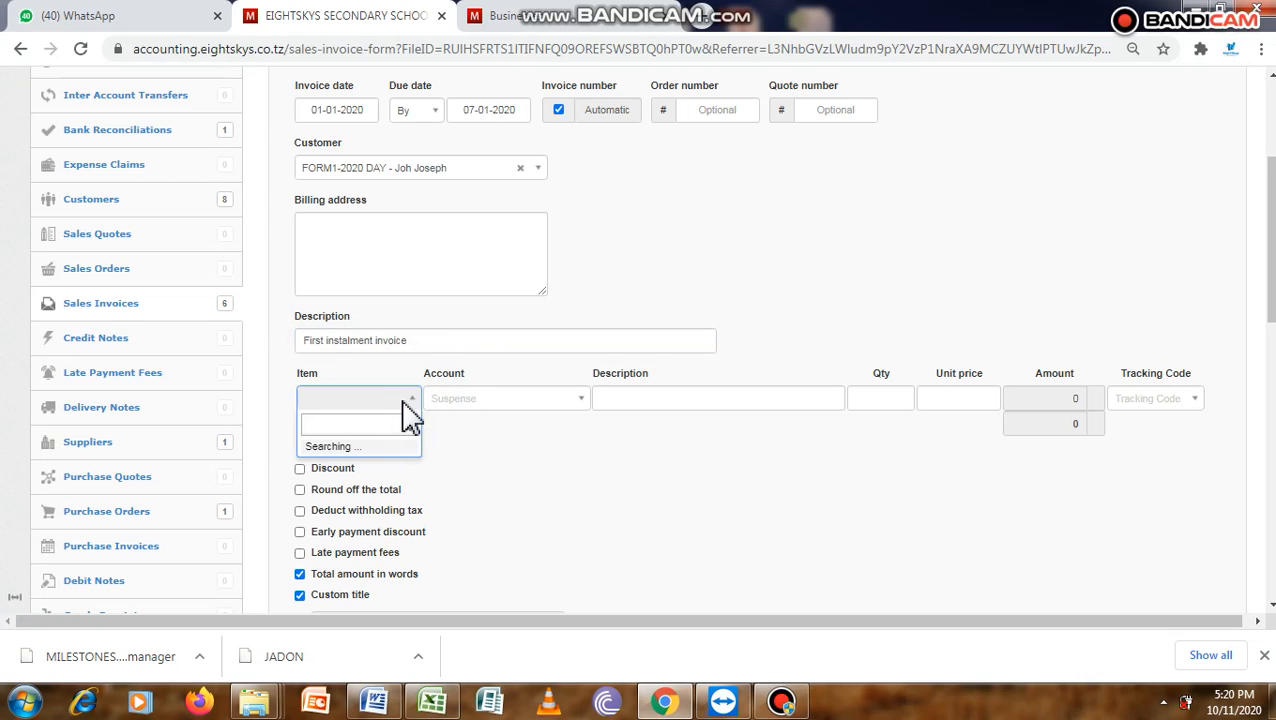
{"action": "type", "text": "en"}
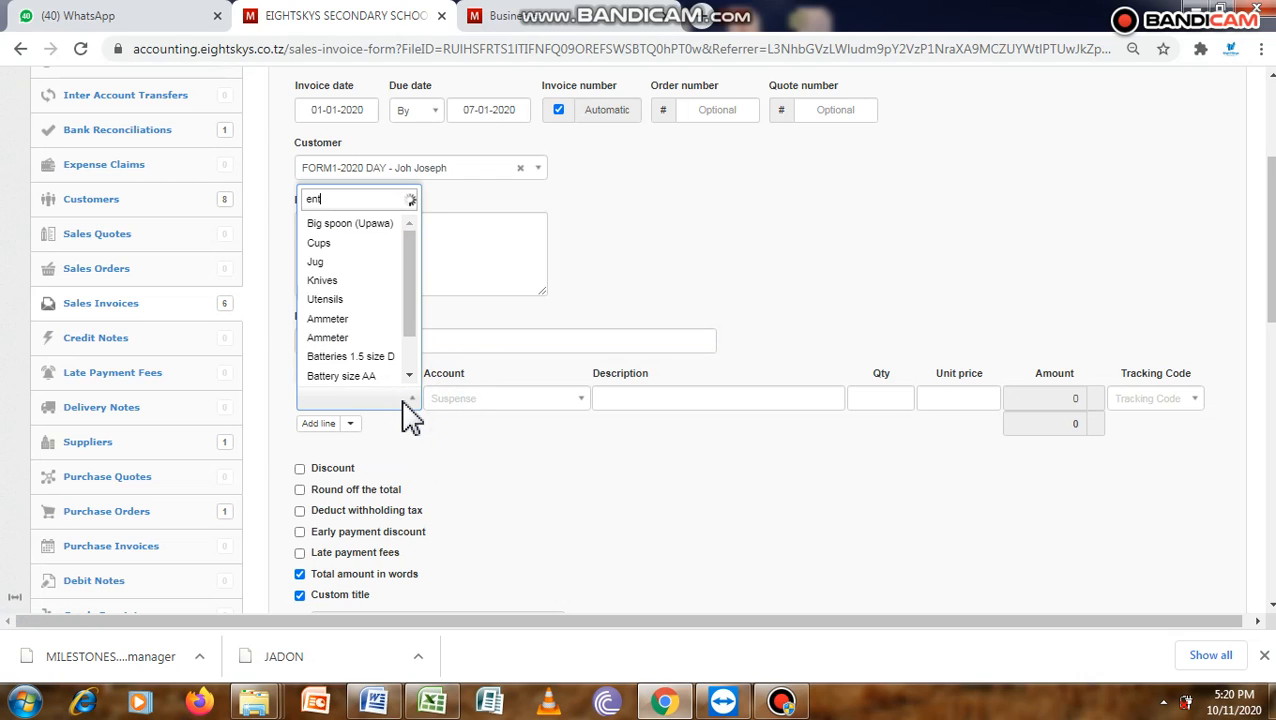
{"action": "type", "text": "t"}
{"action": "left_click", "coordinate": [381, 229]}
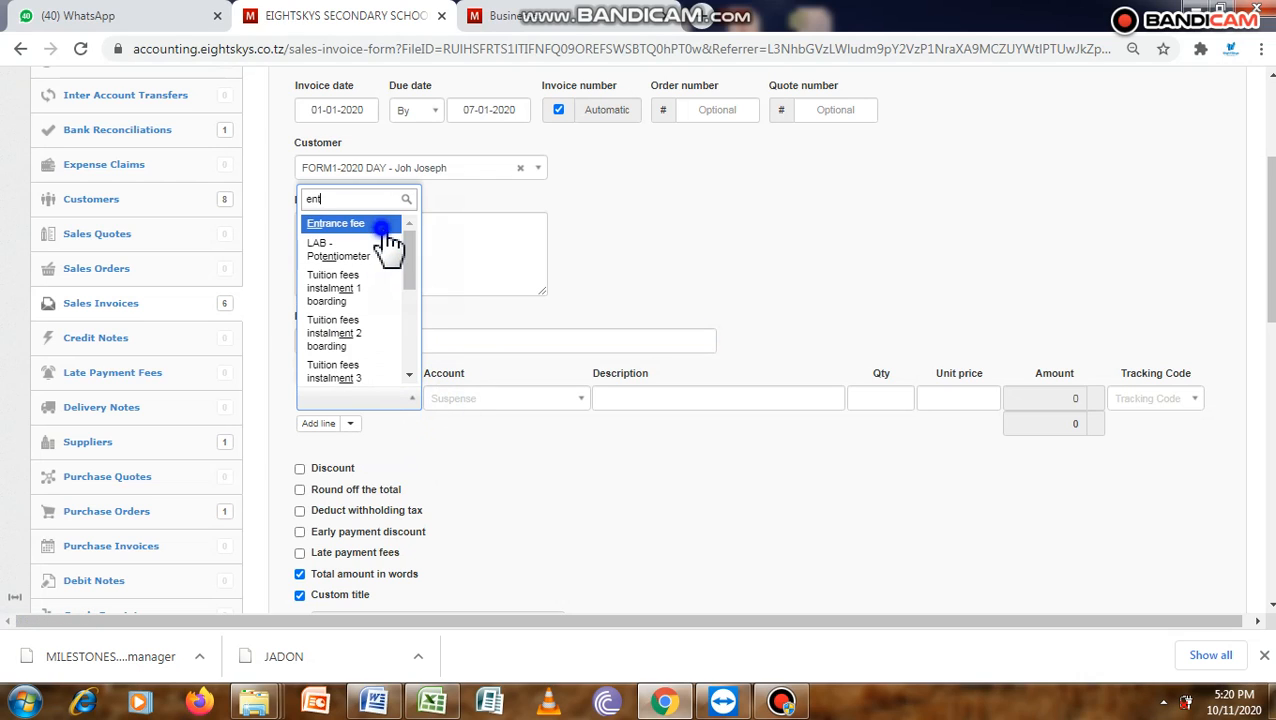
{"action": "left_click", "coordinate": [314, 426]}
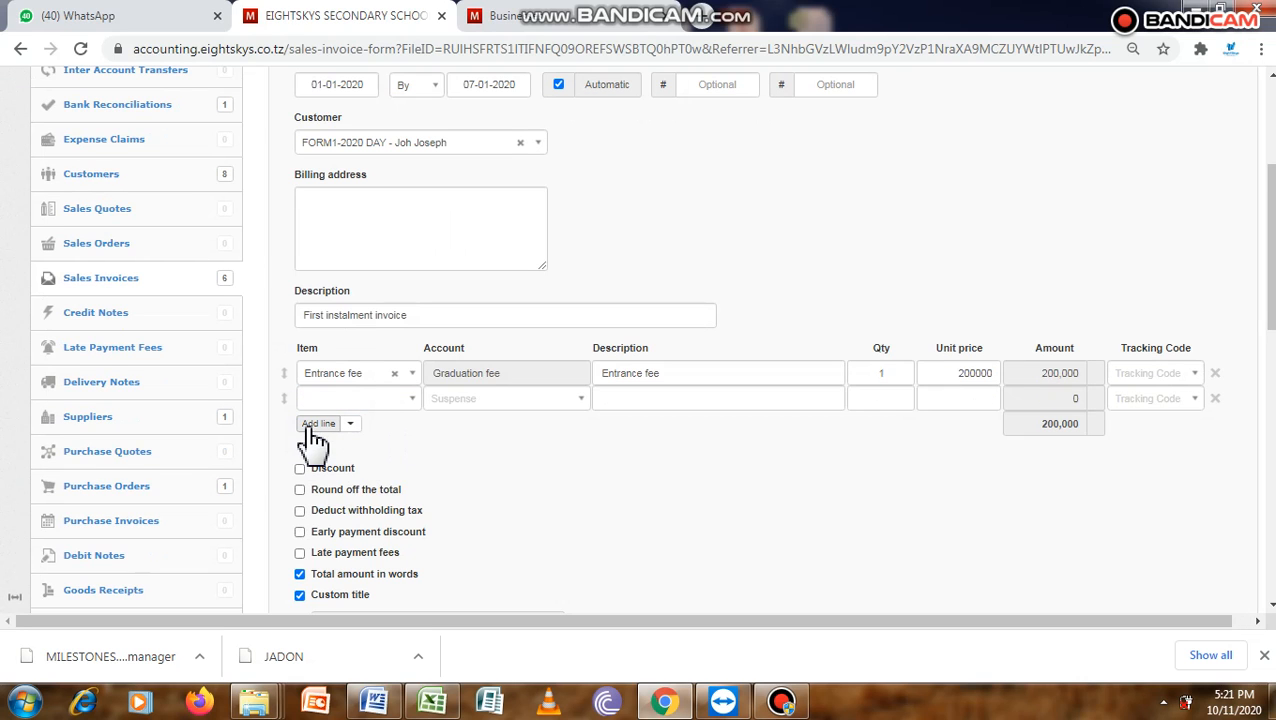
- Switch to the Word fee structure document to check the 1st installment fee items, and return to the invoice in Chrome
{"action": "left_click", "coordinate": [399, 703]}
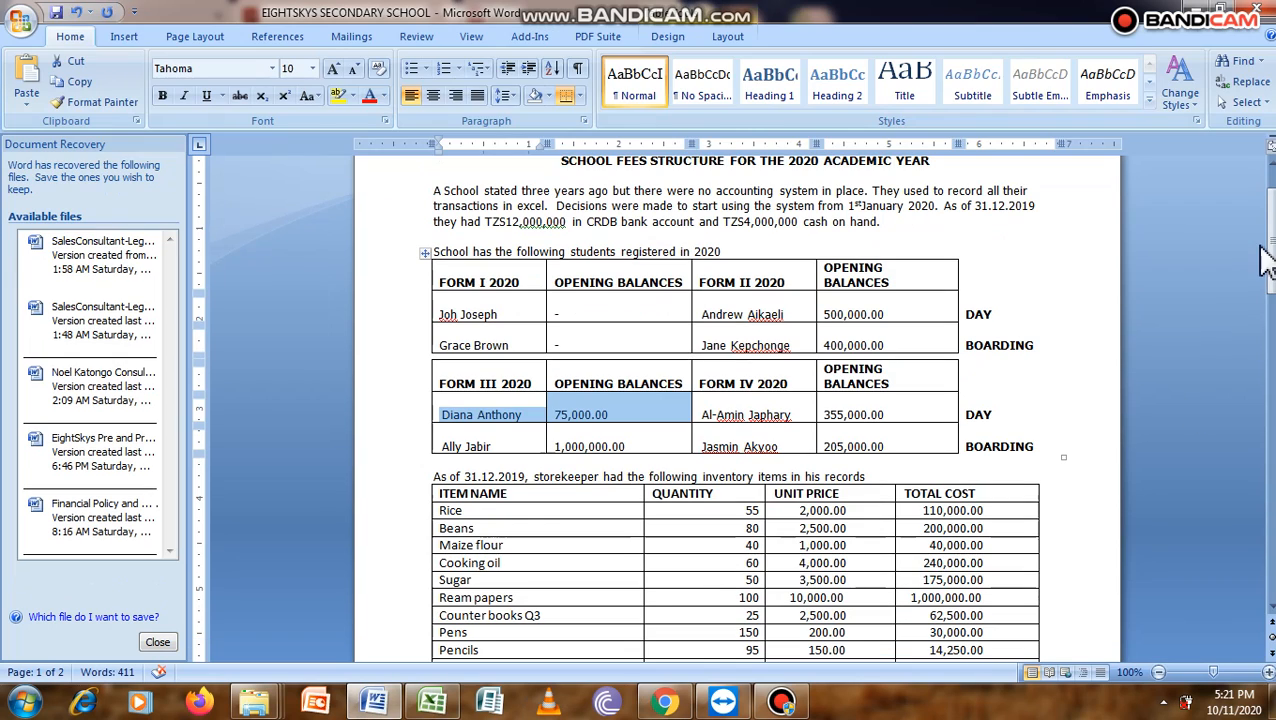
{"action": "left_click_drag", "start_coordinate": [1266, 262], "coordinate": [1268, 417]}
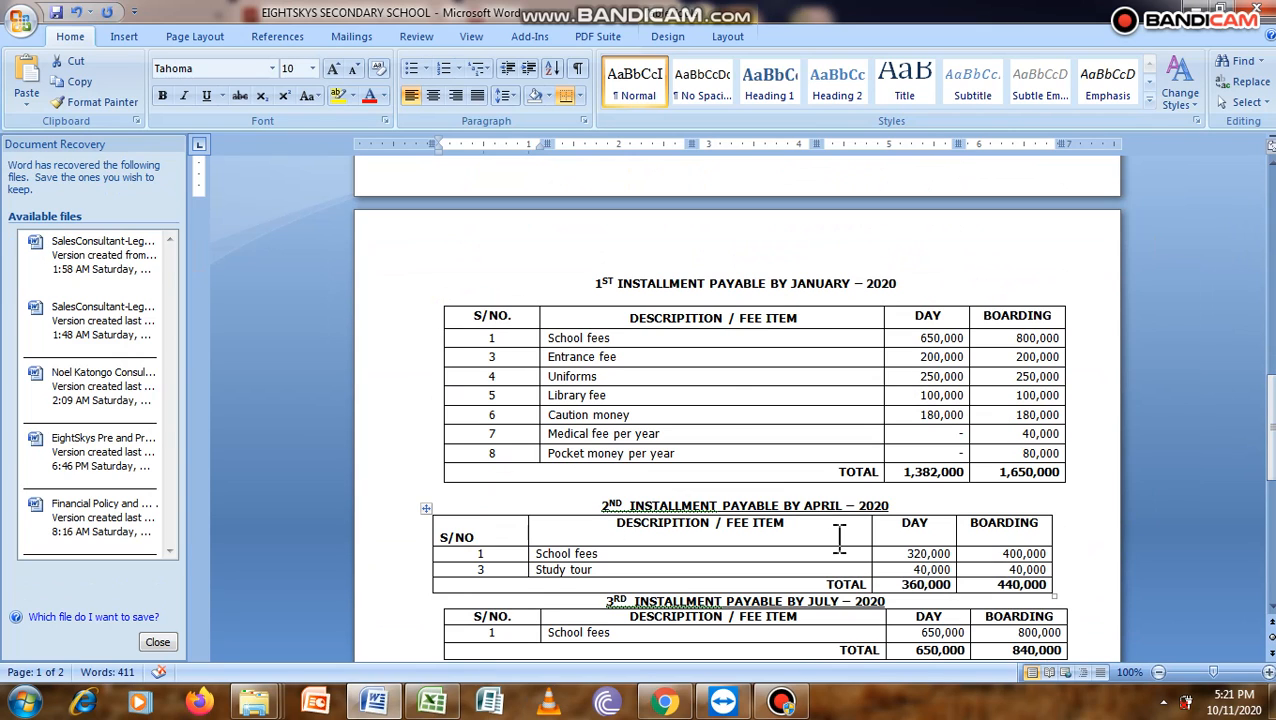
{"action": "left_click", "coordinate": [663, 700]}
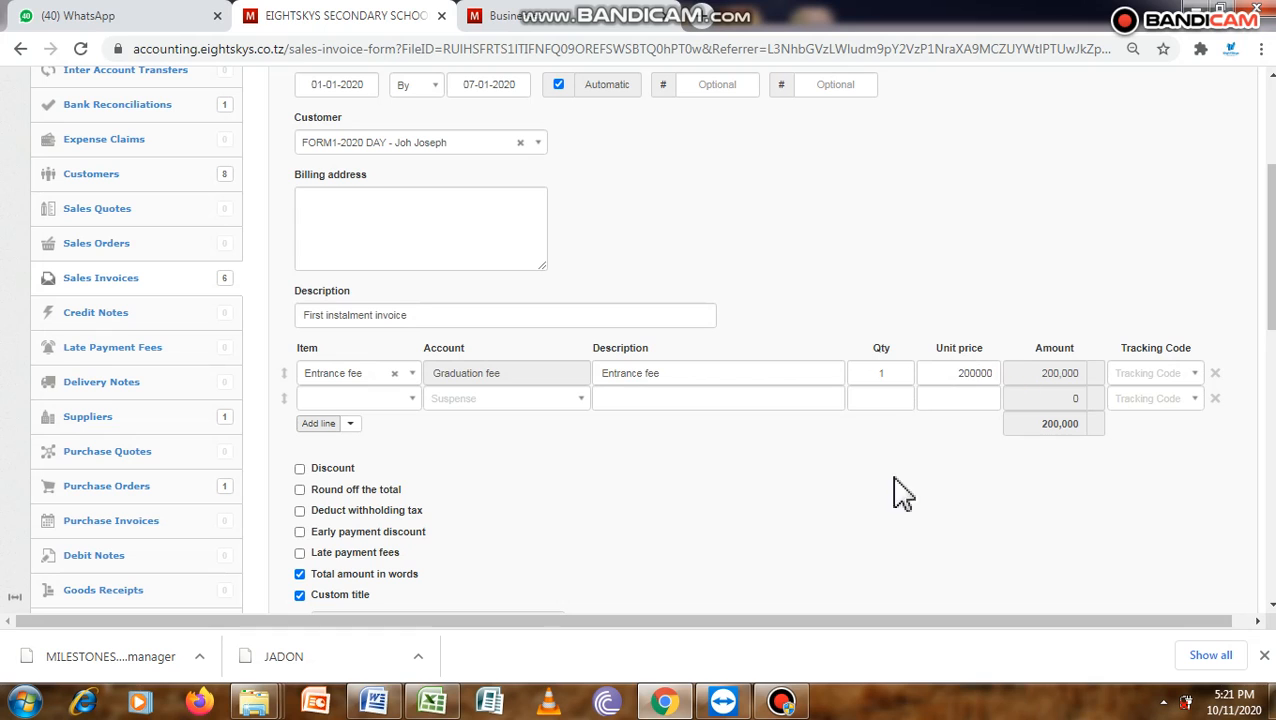
{"action": "left_click", "coordinate": [662, 704]}
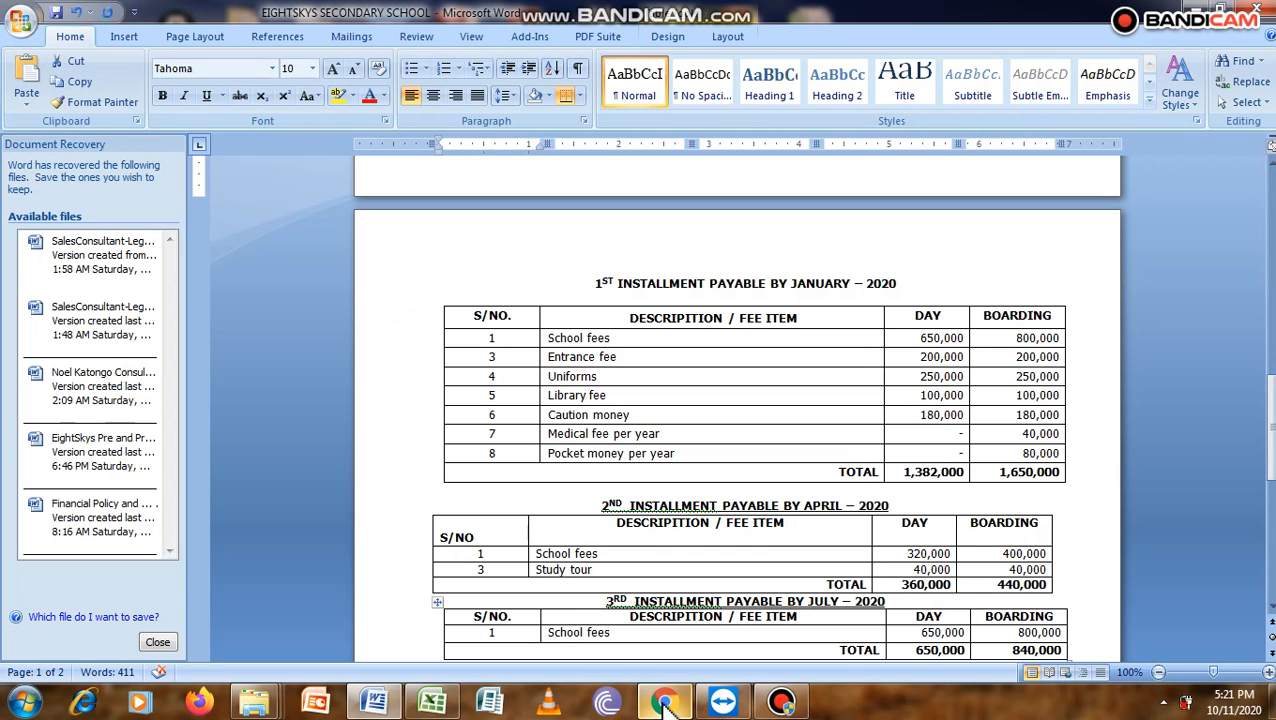
{"action": "left_click", "coordinate": [662, 704]}
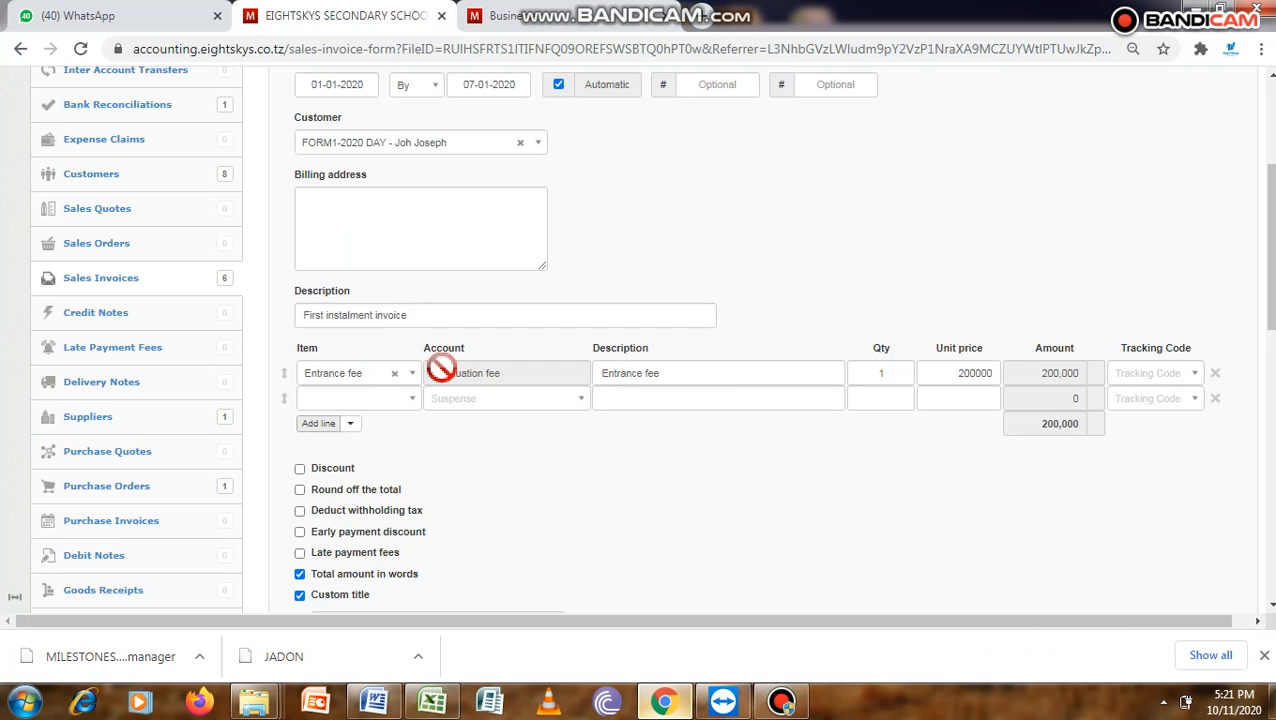
- Replace the item on the first invoice line with Tuition fees instalment 1 boarding
{"action": "left_click", "coordinate": [411, 373]}
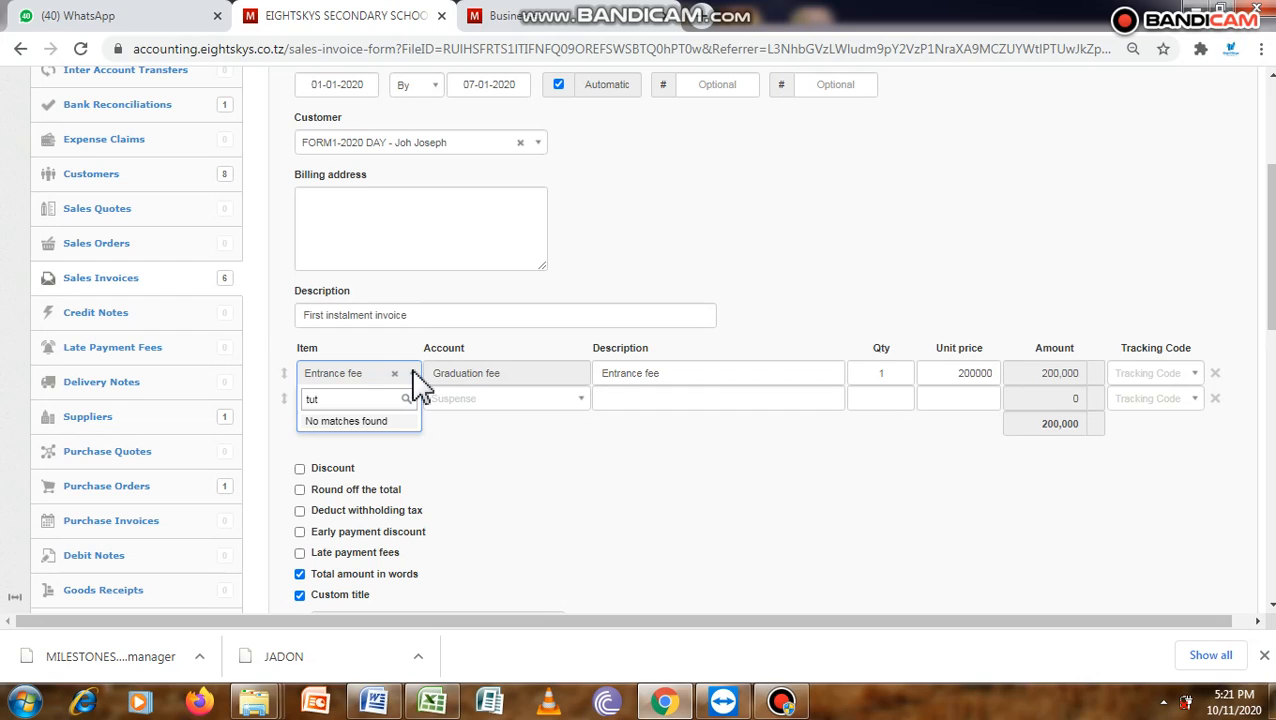
{"action": "key", "text": "BackSpace"}
{"action": "type", "text": "it"}
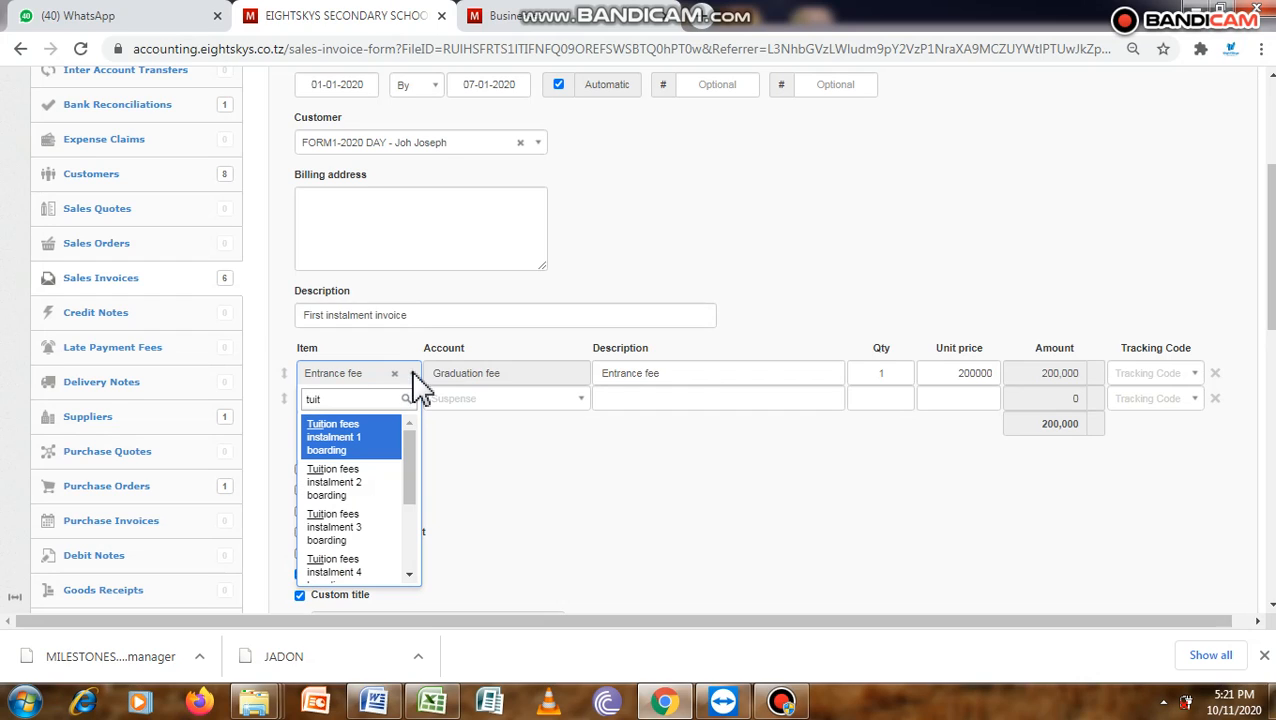
{"action": "left_click", "coordinate": [368, 443]}
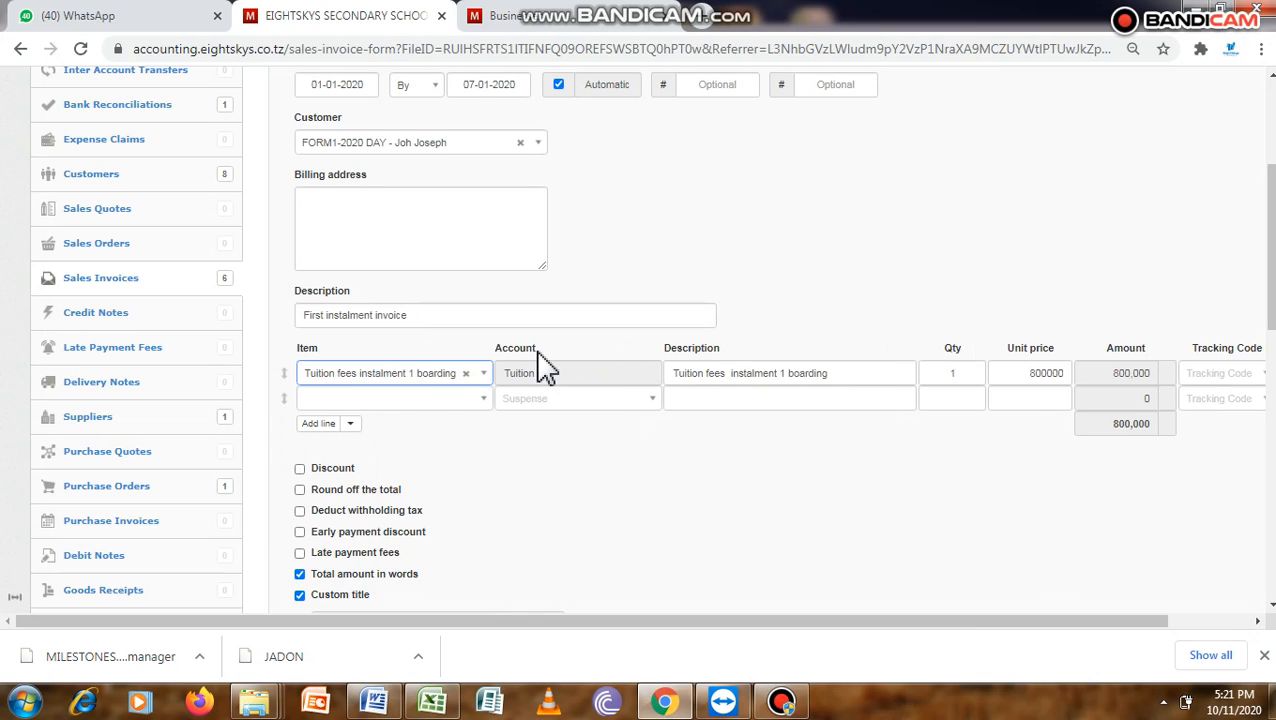
- Set the first invoice line's item to Tuition fees instalment 1 day
{"action": "left_click", "coordinate": [482, 375]}
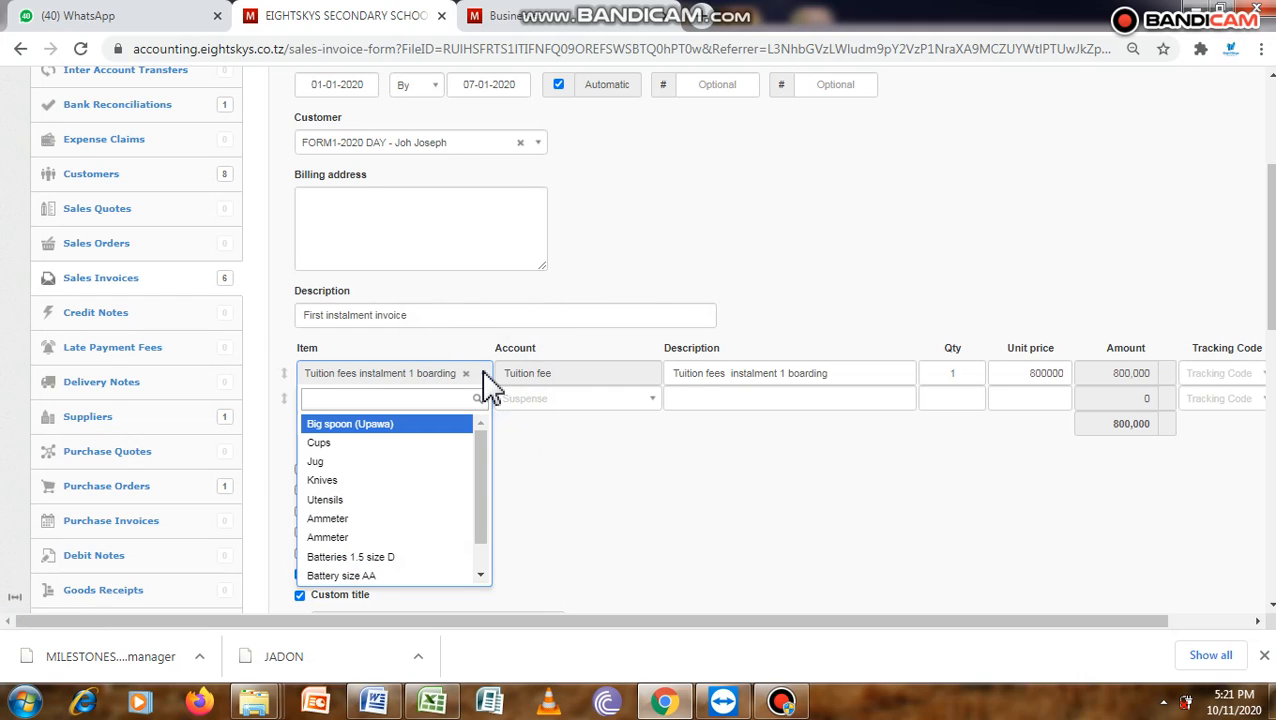
{"action": "type", "text": "tu"}
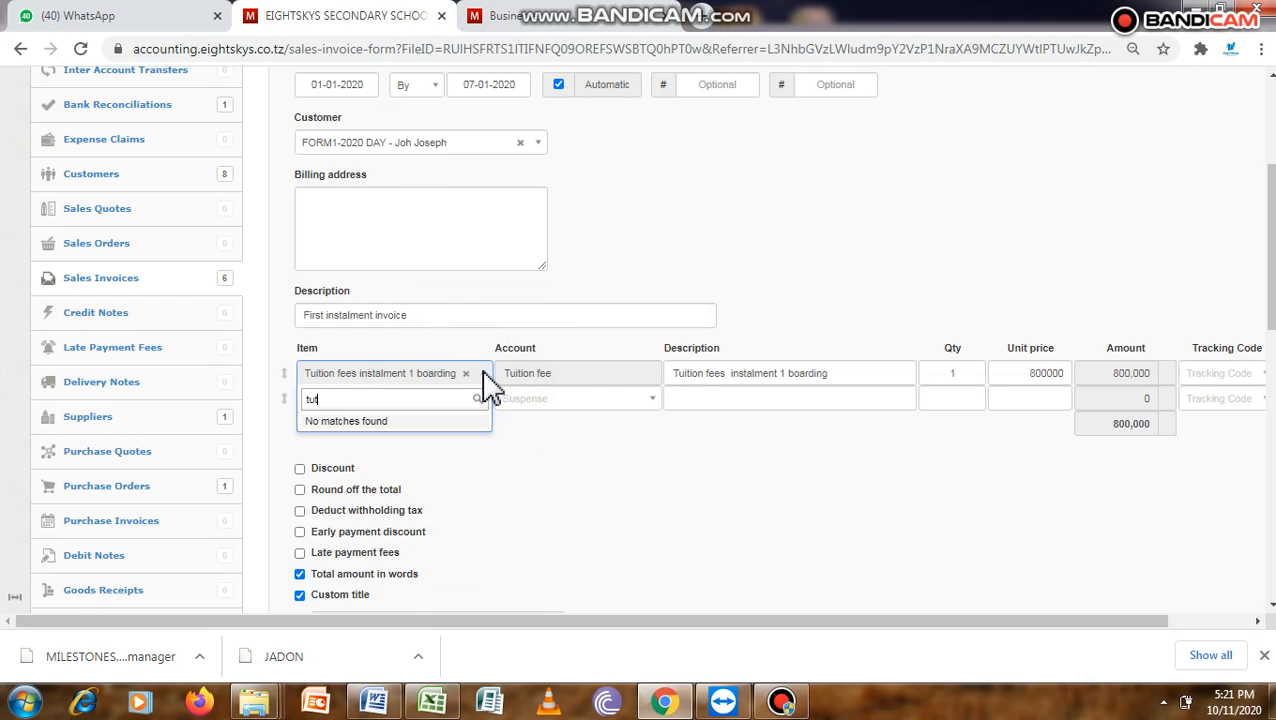
{"action": "type", "text": "i"}
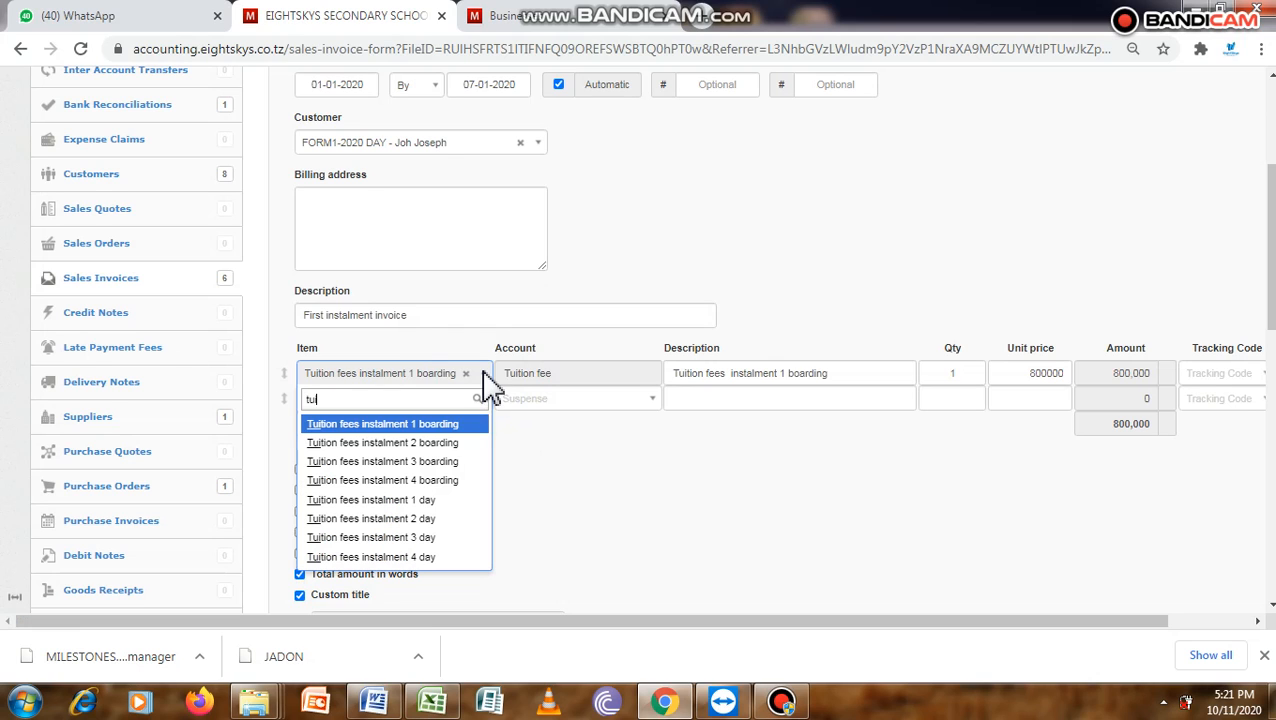
{"action": "type", "text": "t"}
{"action": "left_click", "coordinate": [414, 502]}
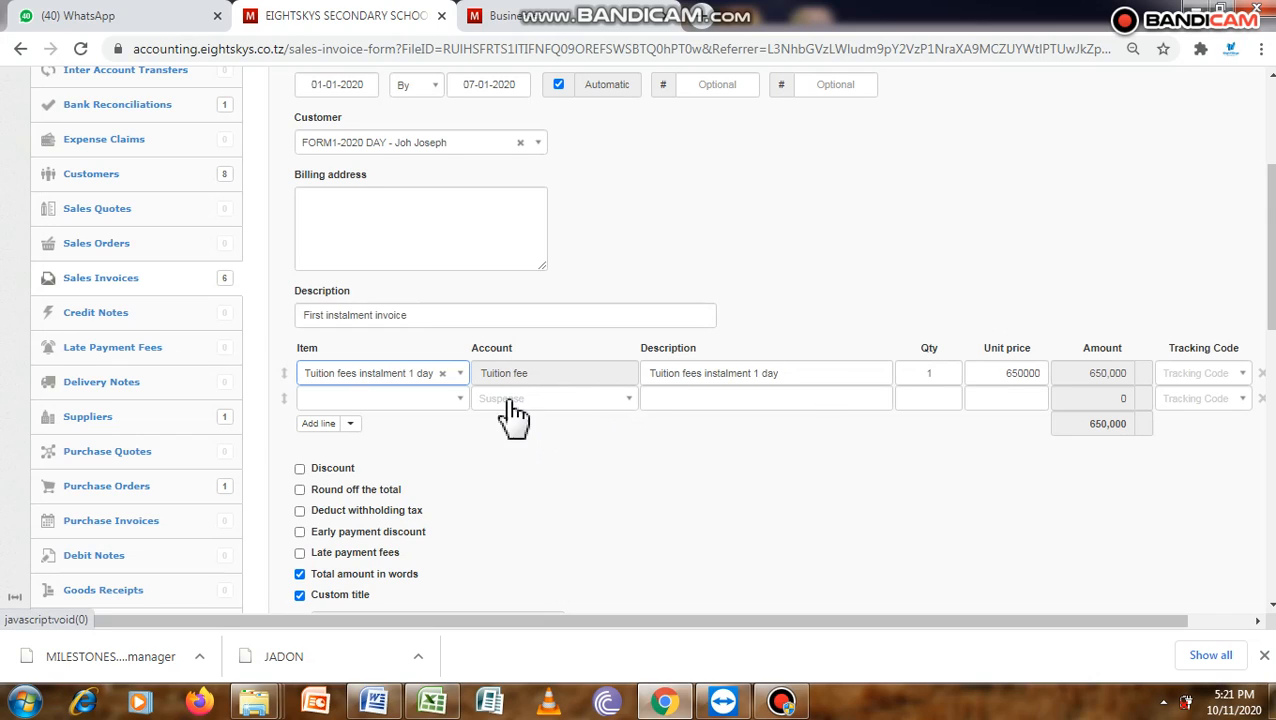
- Choose Entrance fee on the second invoice line, and check the 1st installment fee items in the Word document before returning to Chrome
{"action": "left_click", "coordinate": [459, 400]}
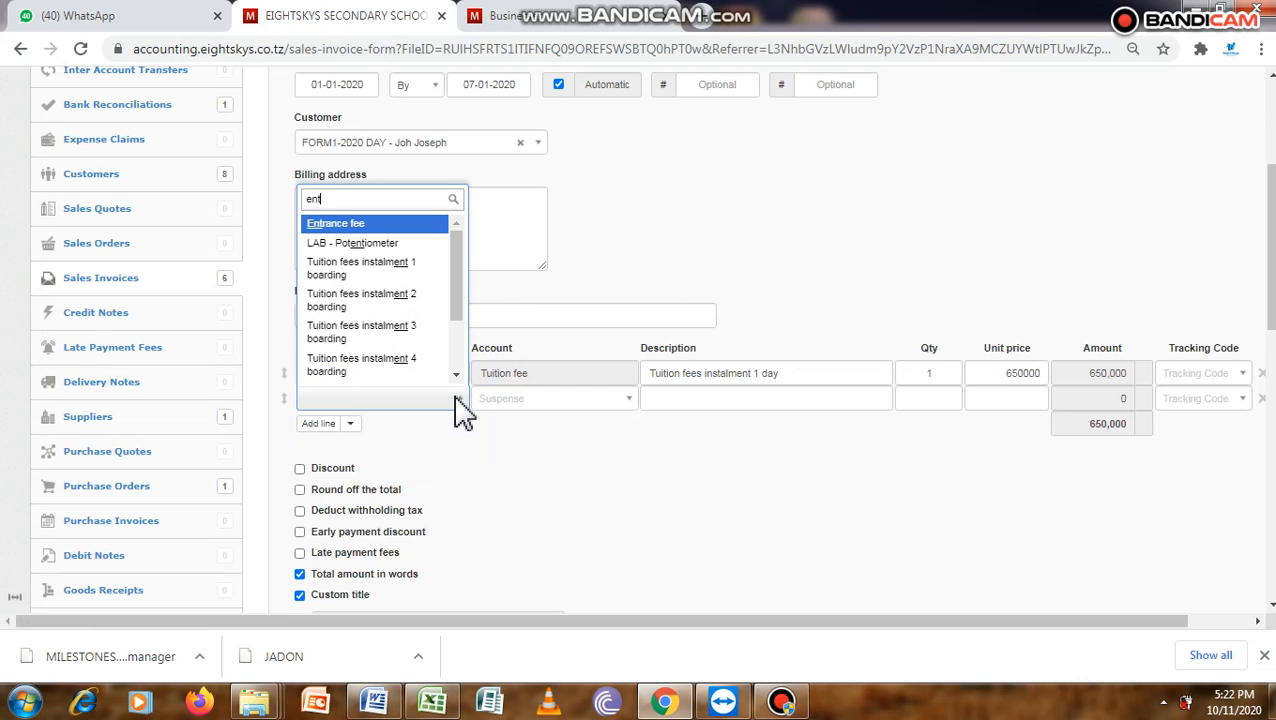
{"action": "left_click", "coordinate": [405, 224]}
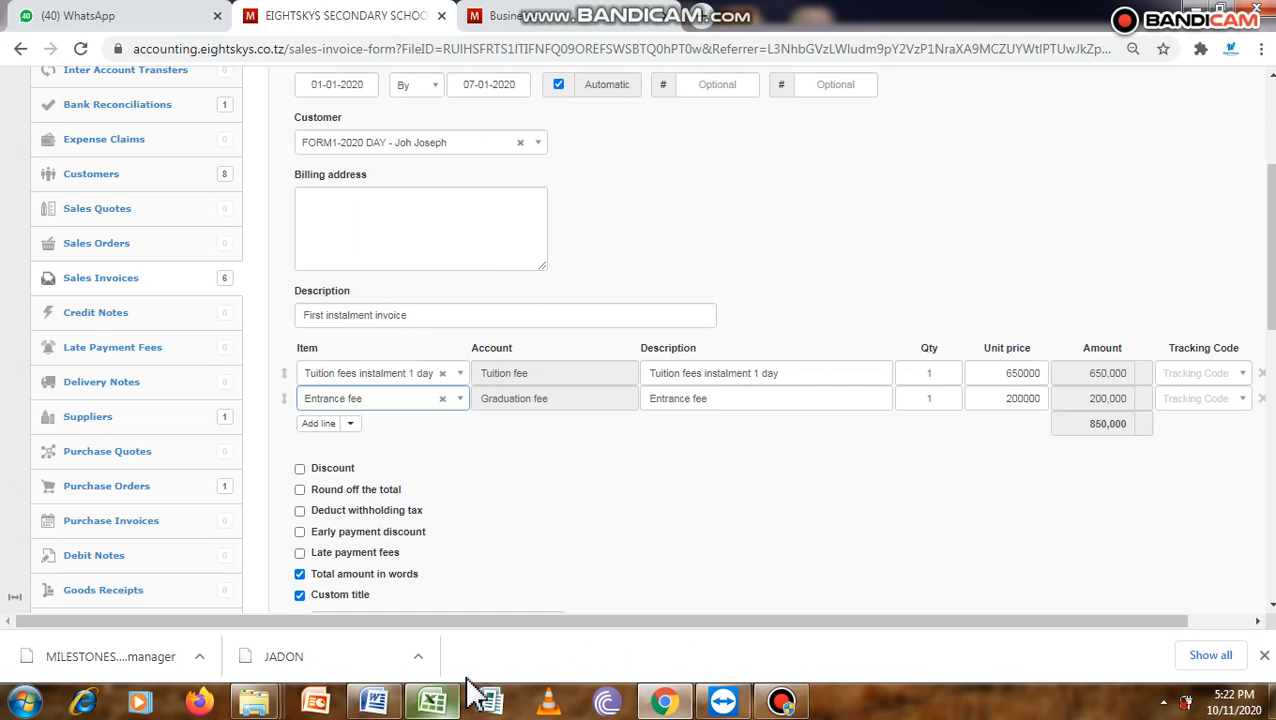
{"action": "left_click", "coordinate": [378, 700]}
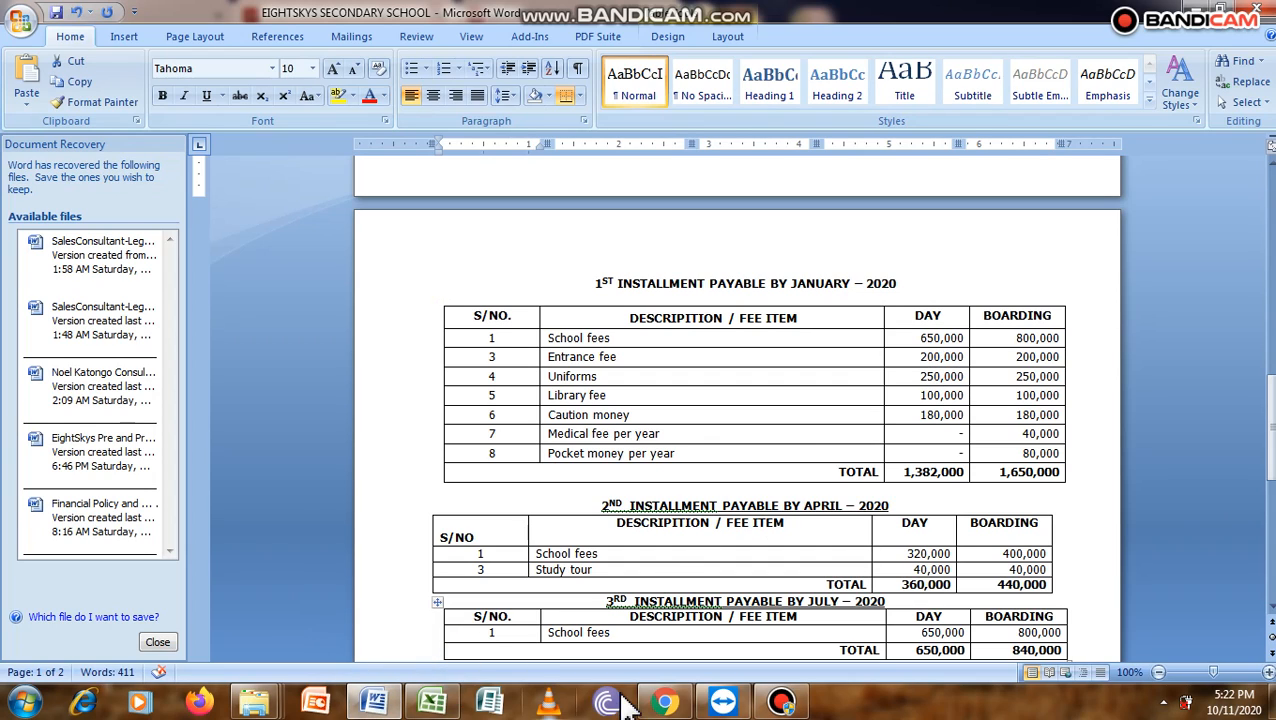
{"action": "left_click", "coordinate": [663, 703]}
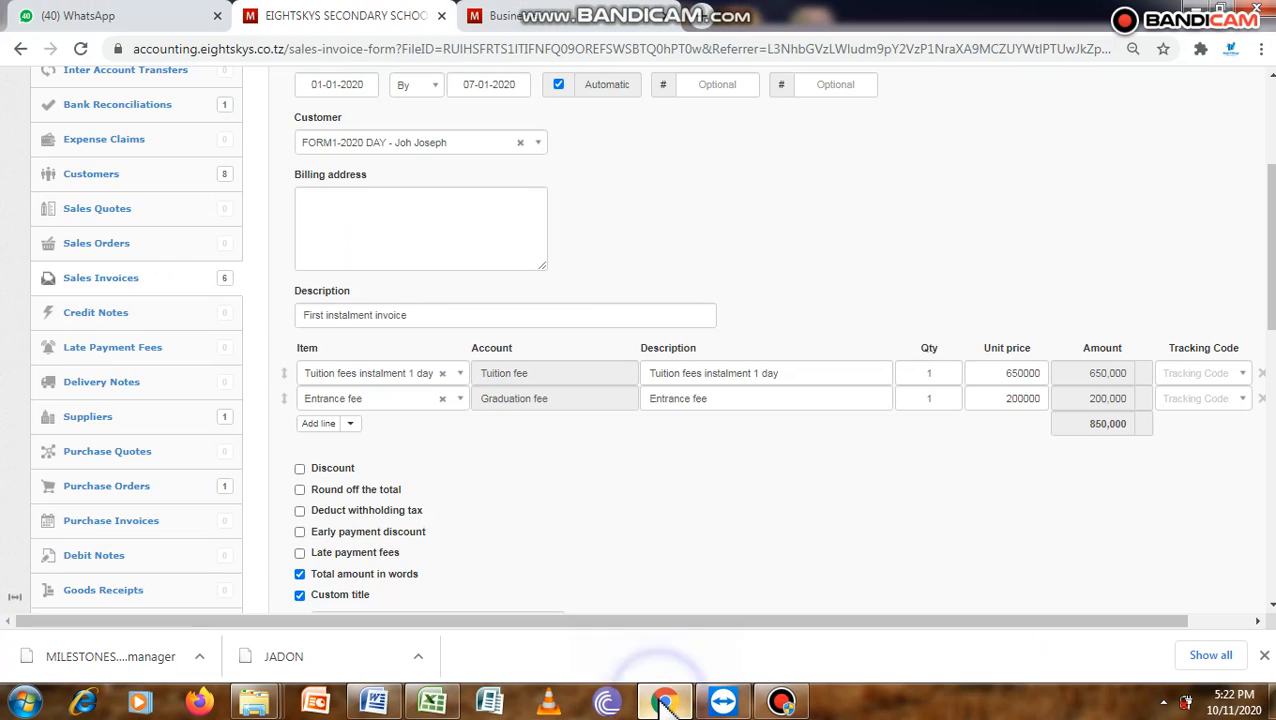
- Add three more lines to the invoice and choose Uniforms as the item on the third line
{"action": "left_click", "coordinate": [318, 425]}
{"action": "left_click", "coordinate": [320, 425]}
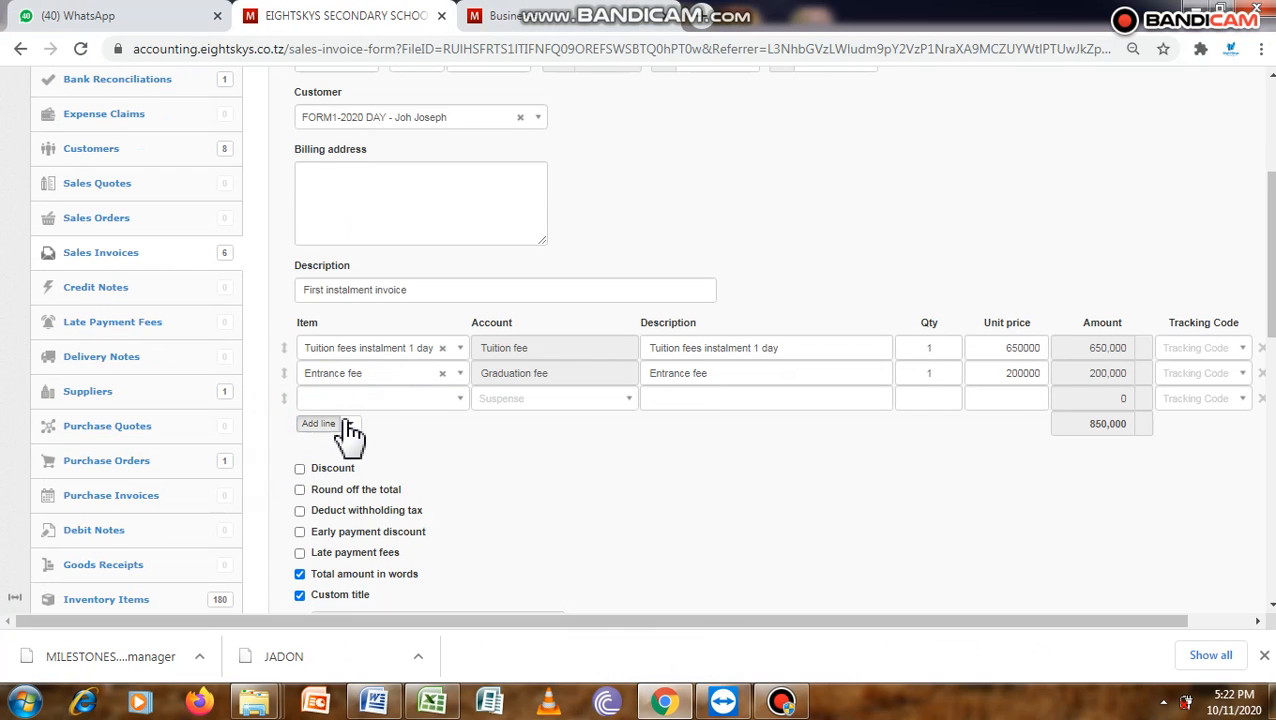
{"action": "left_click", "coordinate": [320, 425]}
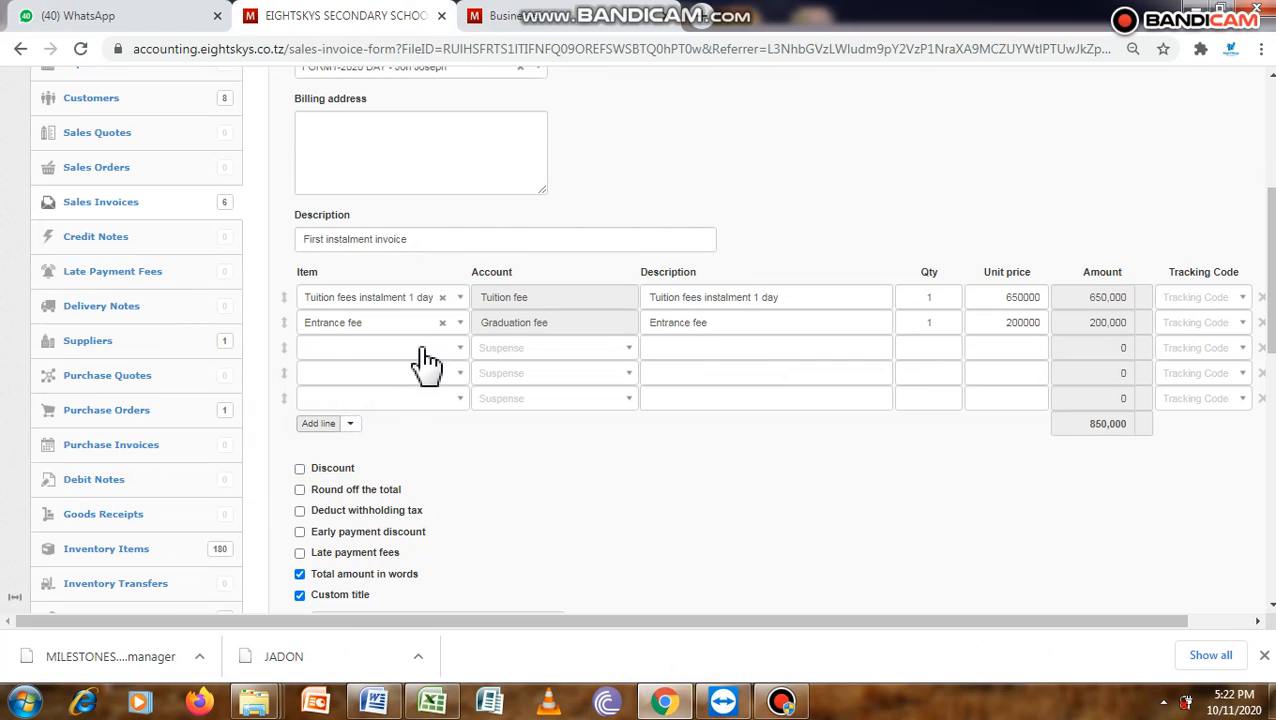
{"action": "left_click", "coordinate": [418, 349]}
{"action": "type", "text": "un"}
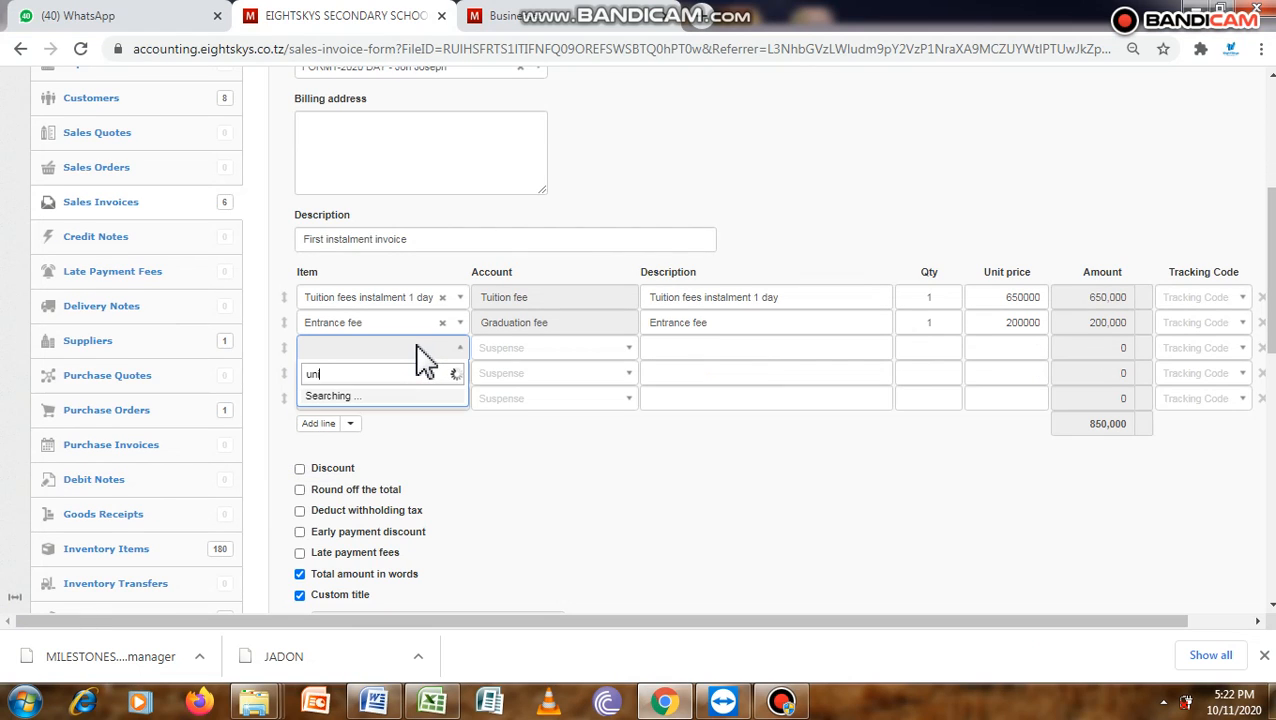
{"action": "type", "text": "i"}
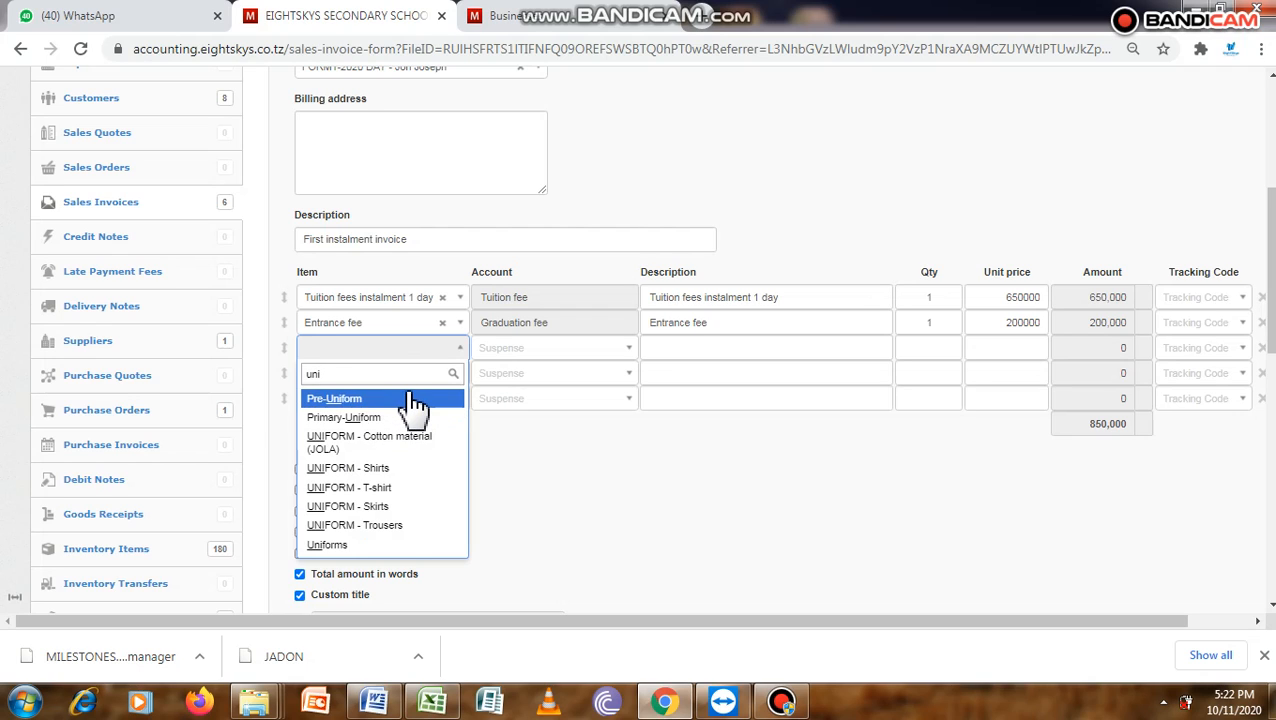
{"action": "left_click", "coordinate": [372, 545]}
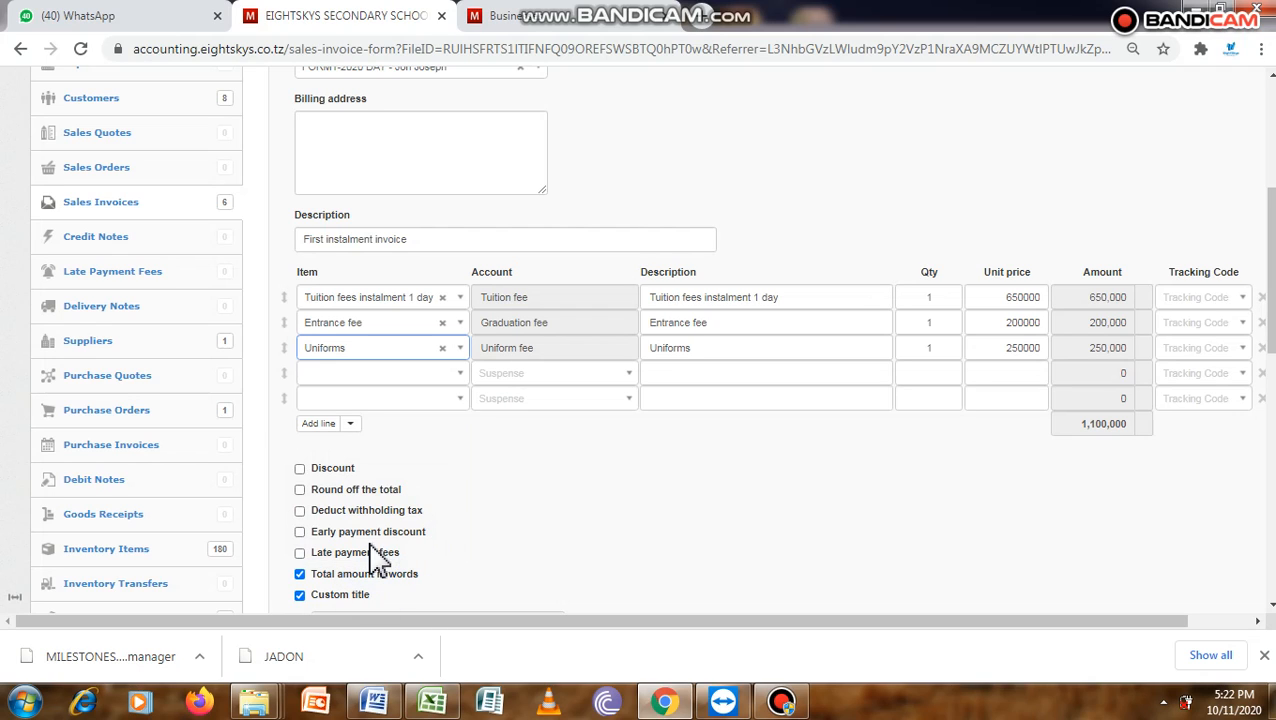
- Check the fee list in Word, return to Chrome and choose Library fee as the item on the fourth invoice line
{"action": "left_click", "coordinate": [361, 376]}
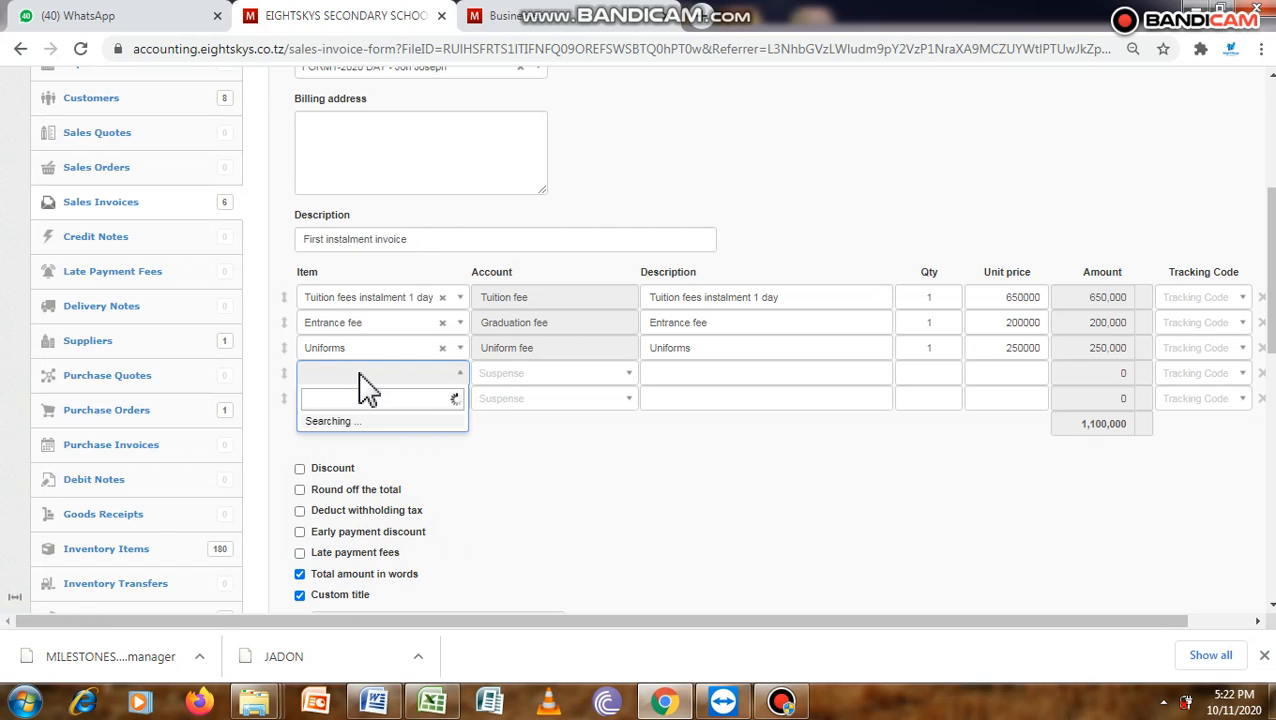
{"action": "left_click", "coordinate": [666, 703]}
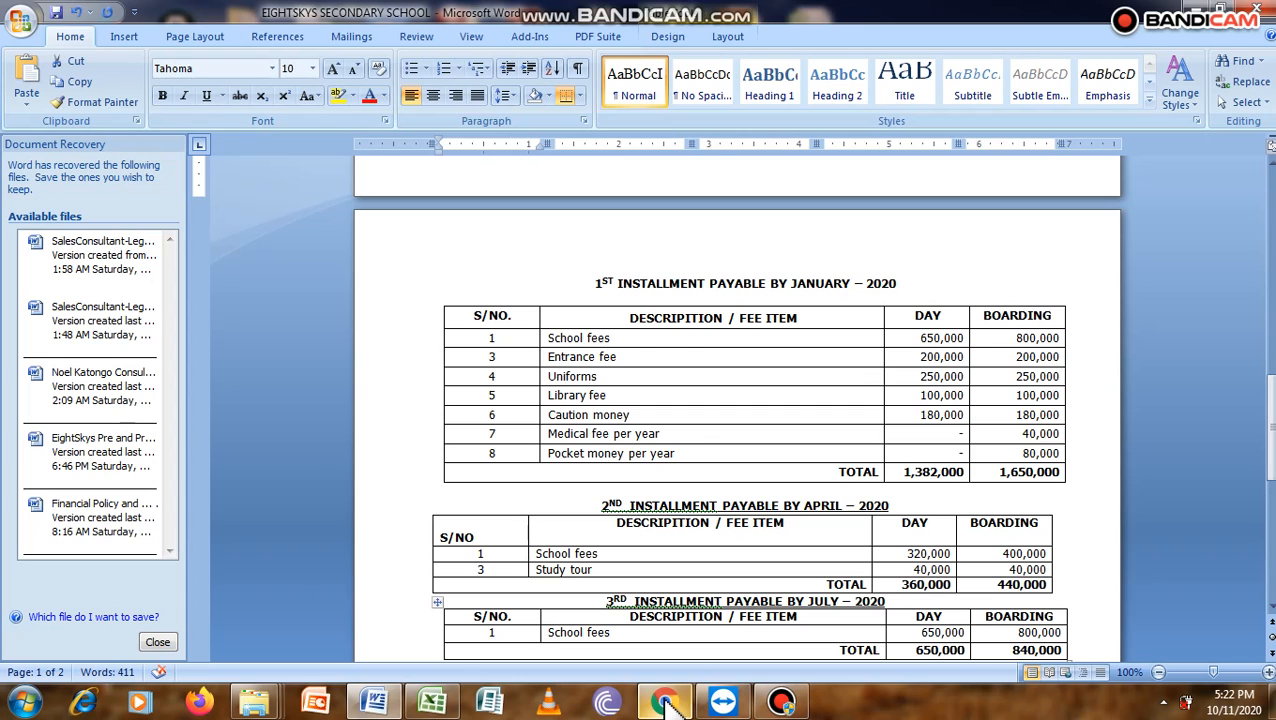
{"action": "left_click", "coordinate": [666, 703]}
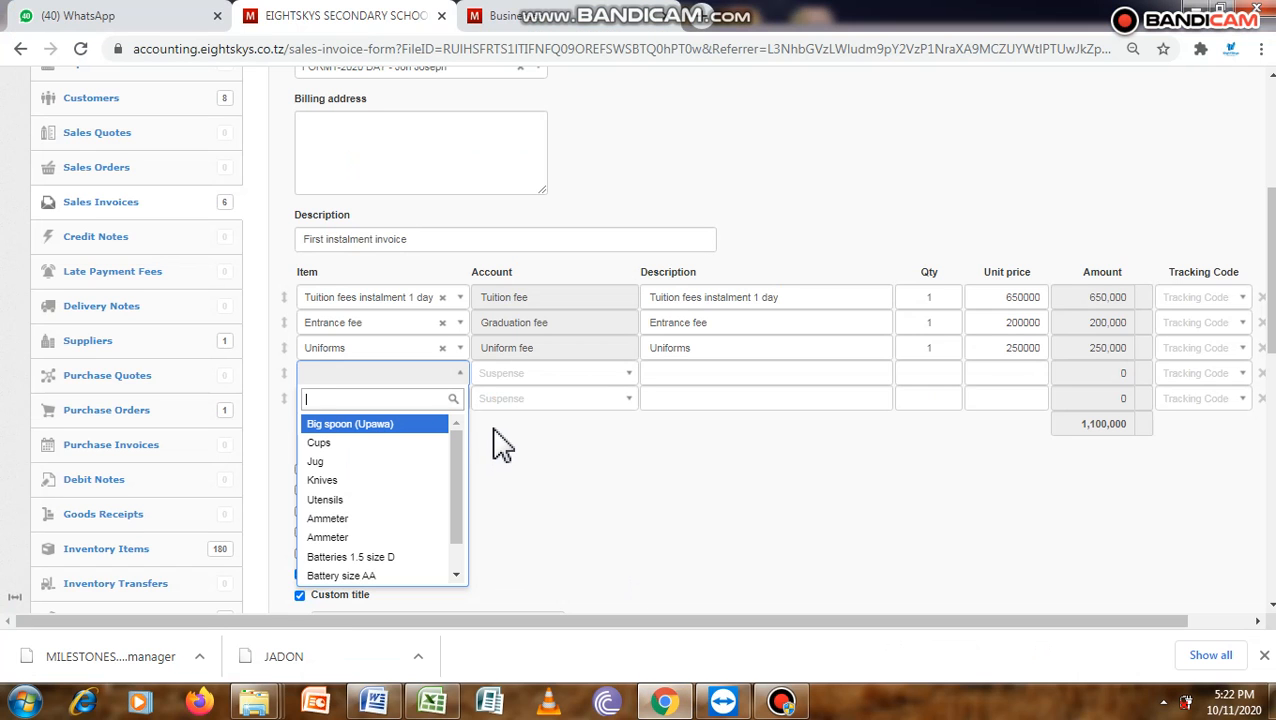
{"action": "type", "text": "("}
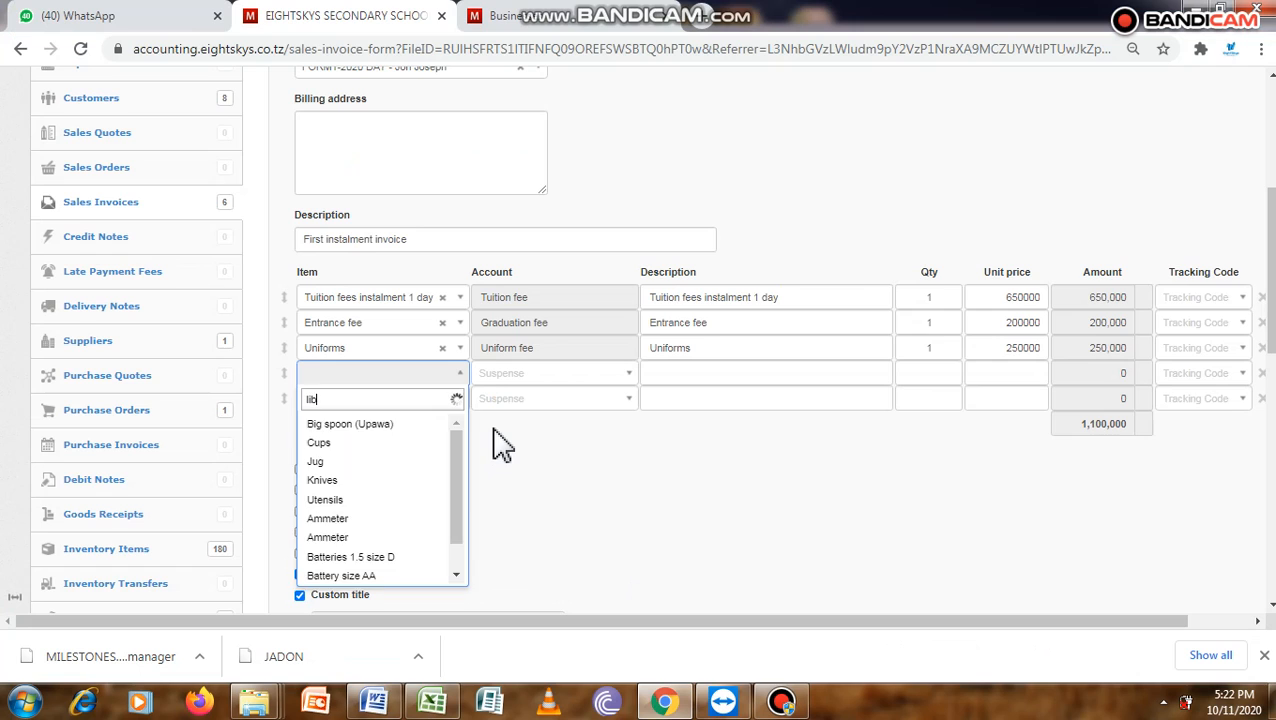
{"action": "type", "text": "ib"}
{"action": "left_click", "coordinate": [406, 425]}
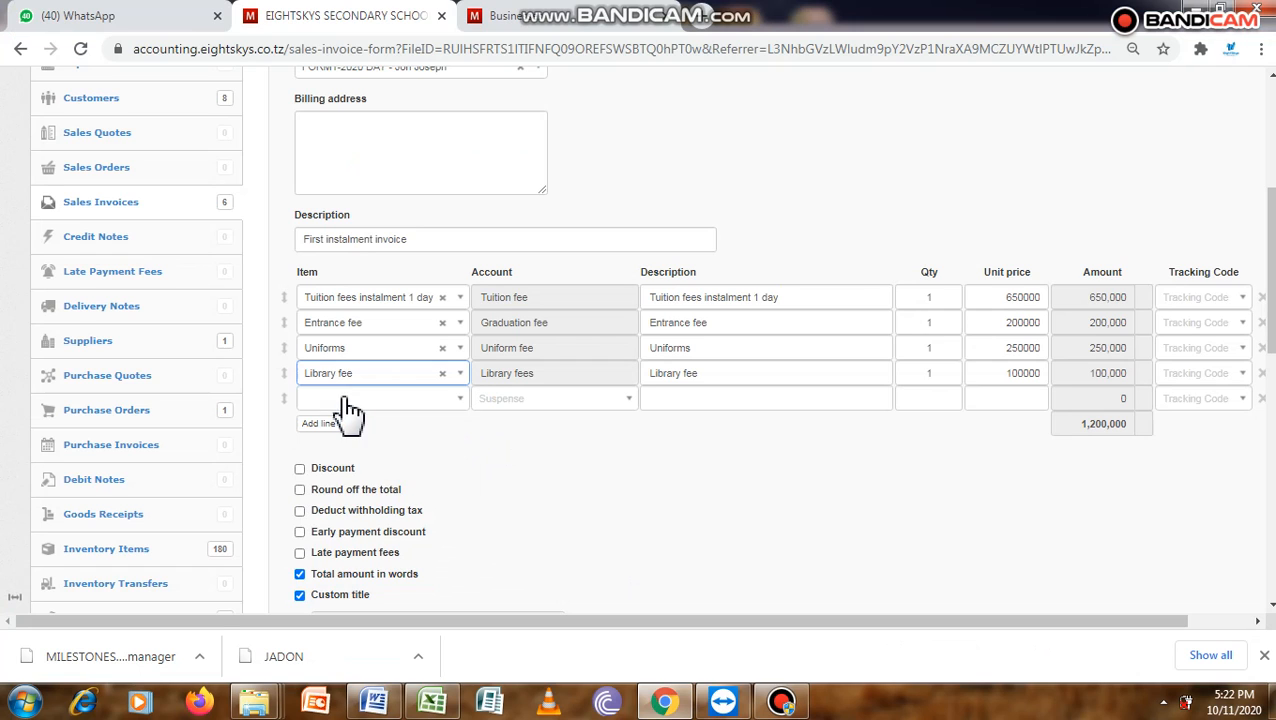
- Choose Caution money as the item on the fifth invoice line
{"action": "left_click", "coordinate": [340, 399]}
{"action": "type", "text": "c"}
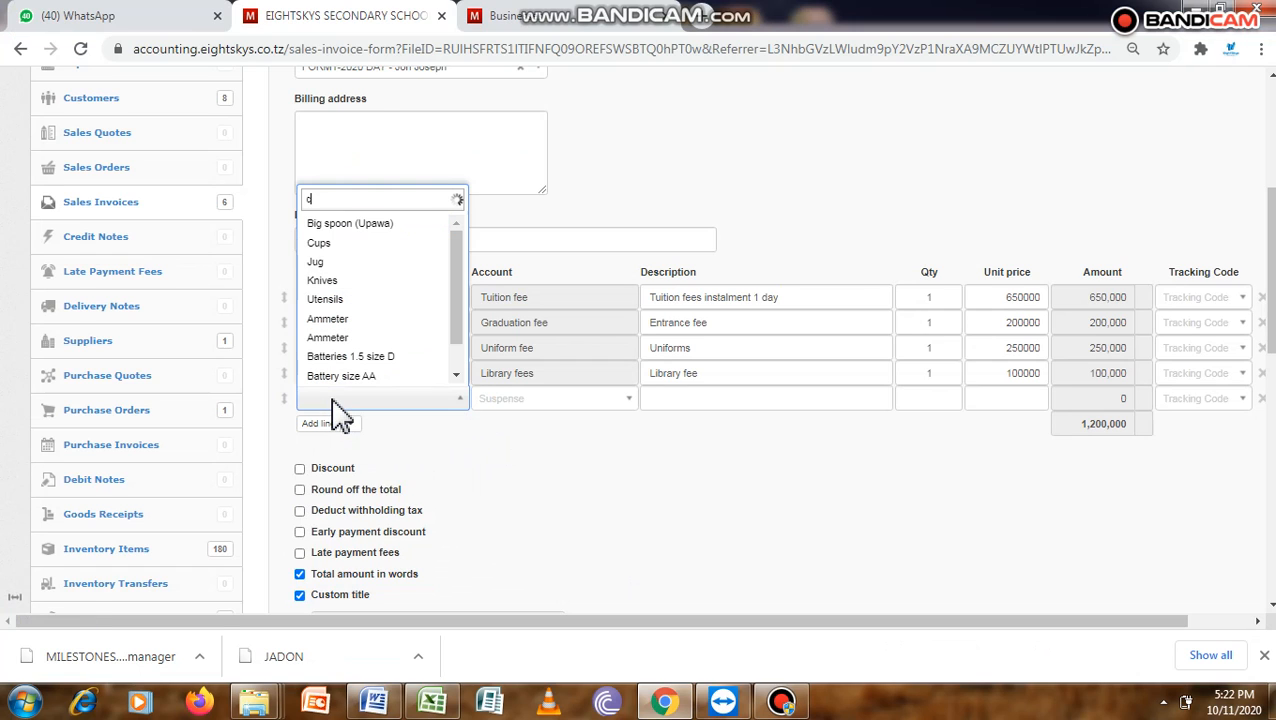
{"action": "type", "text": "aut"}
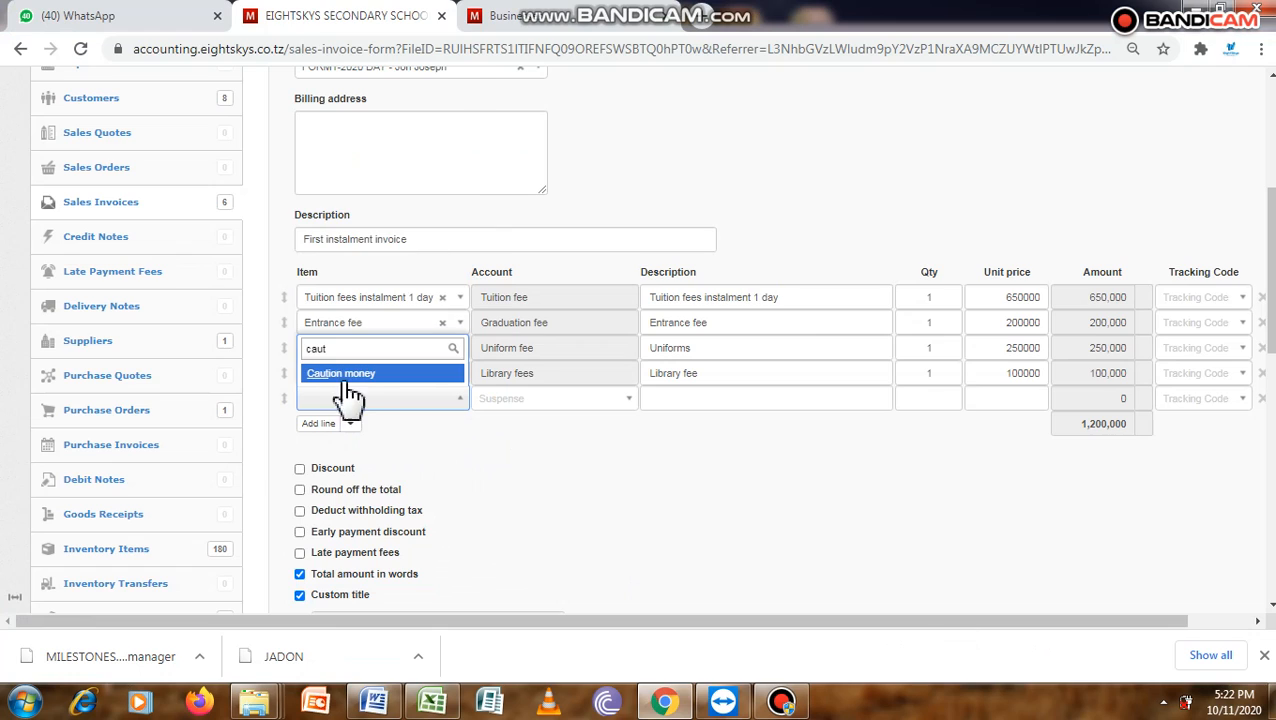
{"action": "left_click", "coordinate": [365, 374]}
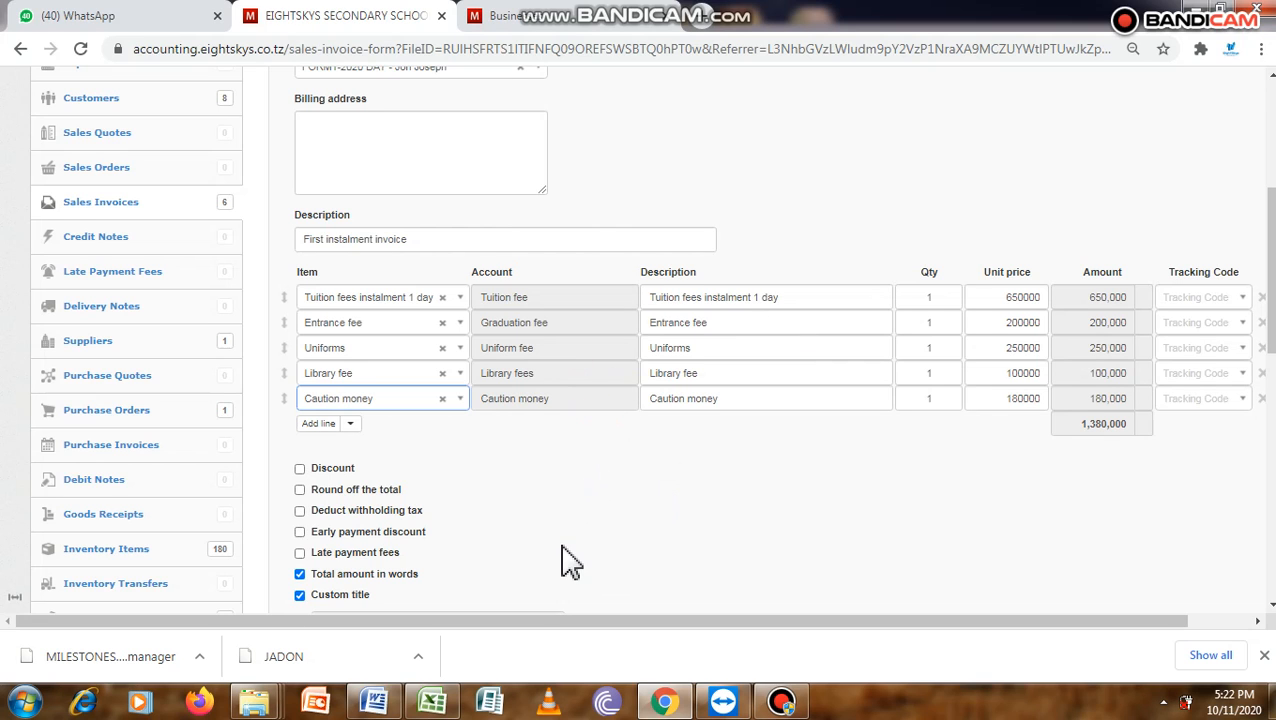
- Compare the invoice in Chrome with the 1st installment DAY column of the Word fee structure, including the medical fee and pocket money rows
{"action": "left_click", "coordinate": [664, 700]}
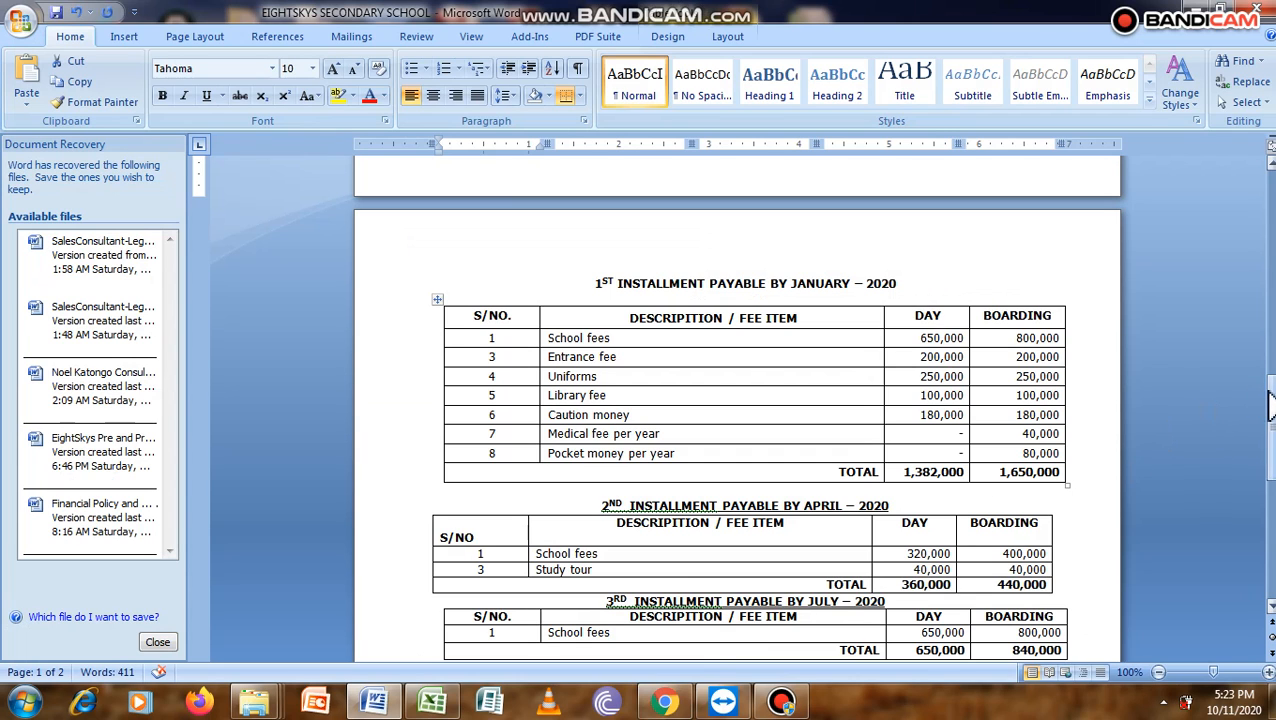
{"action": "left_click_drag", "start_coordinate": [1268, 420], "coordinate": [1268, 430]}
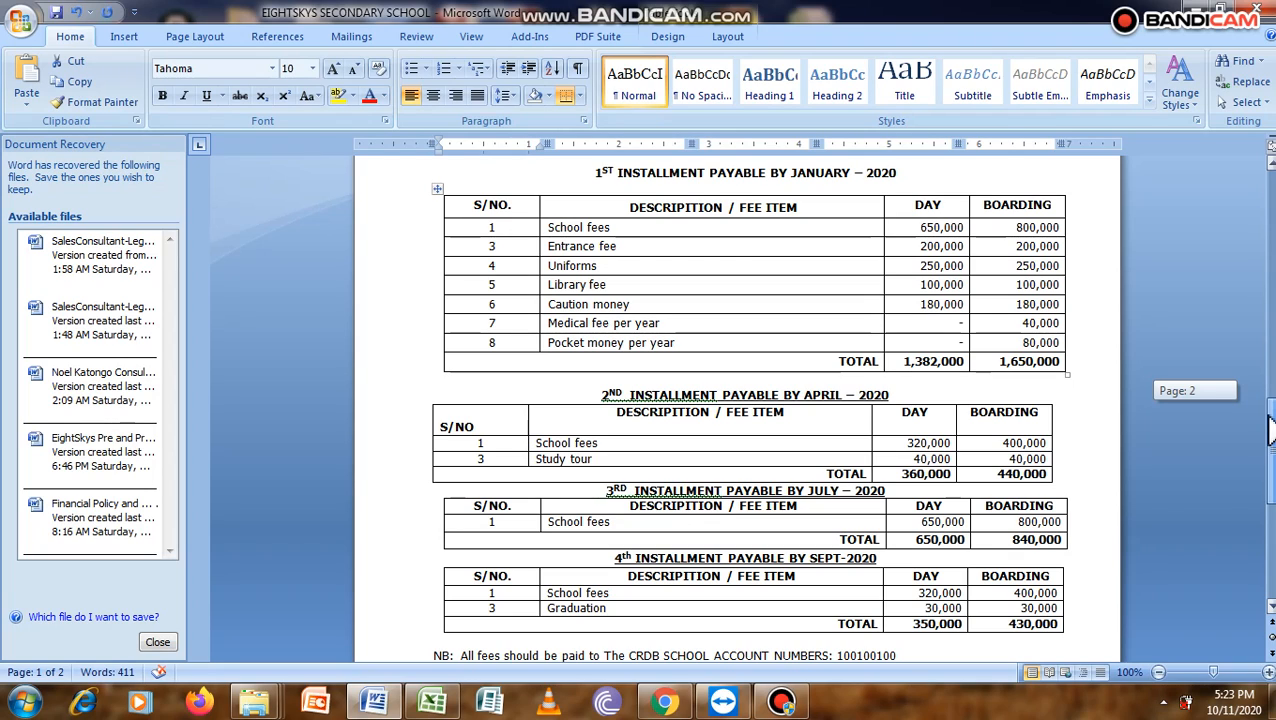
{"action": "left_click_drag", "start_coordinate": [1268, 430], "coordinate": [1268, 430]}
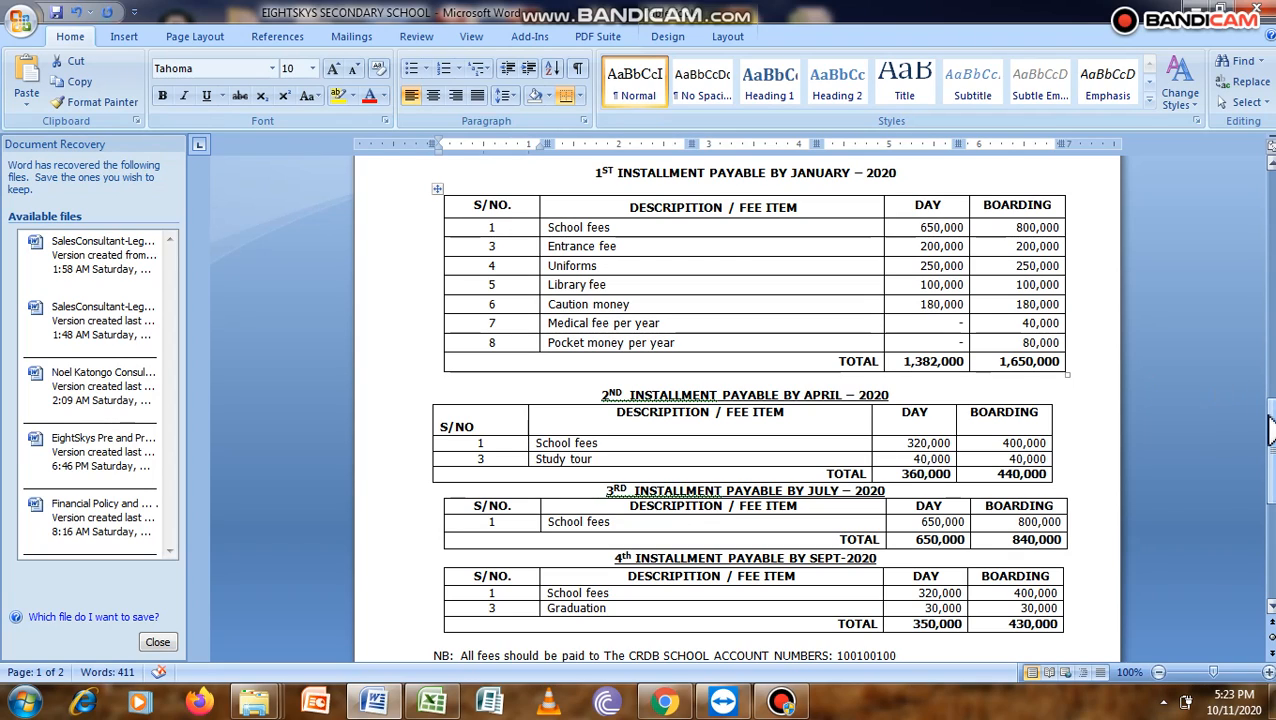
{"action": "left_click", "coordinate": [913, 322]}
{"action": "left_click", "coordinate": [921, 342]}
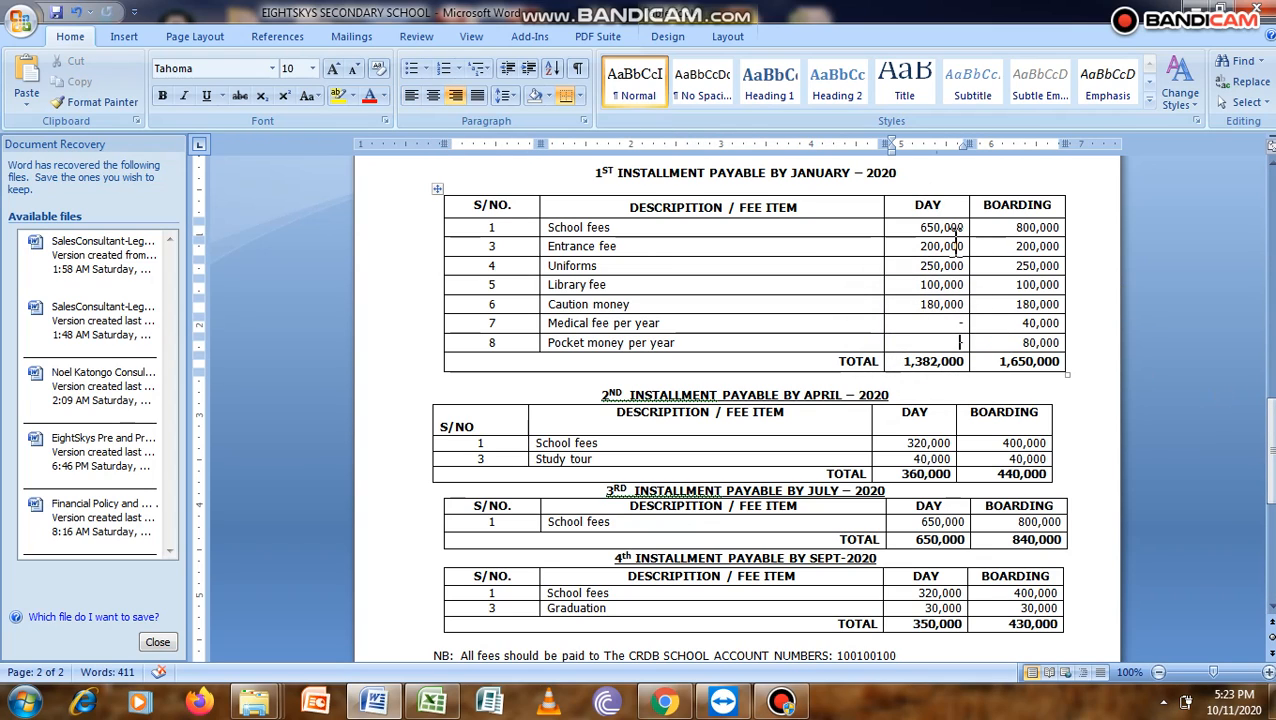
{"action": "left_click", "coordinate": [663, 702]}
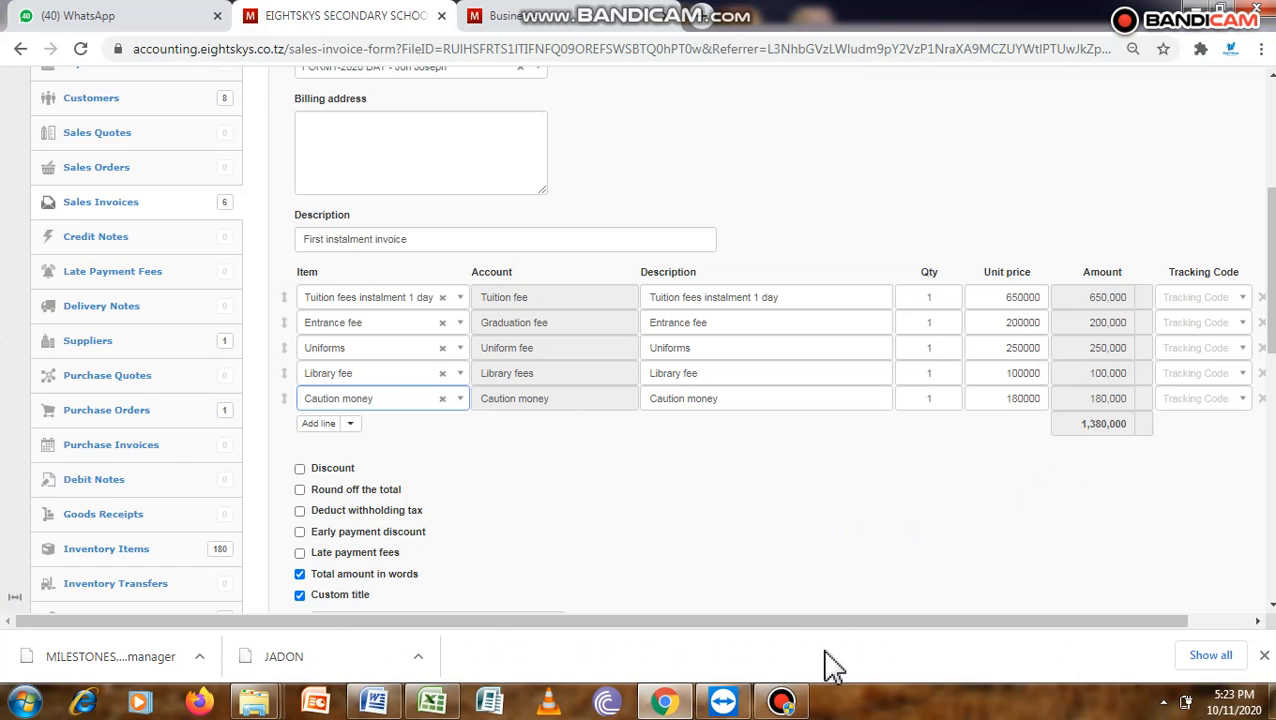
{"action": "left_click", "coordinate": [663, 700]}
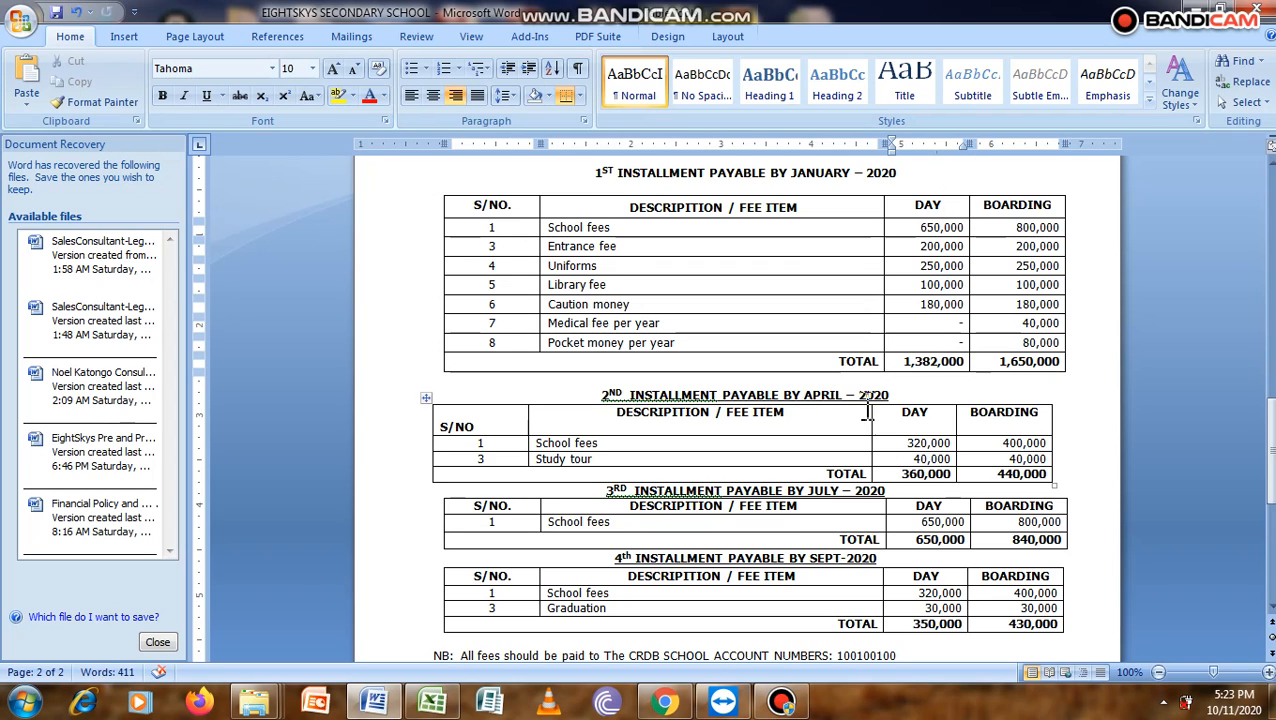
{"action": "left_click", "coordinate": [668, 703]}
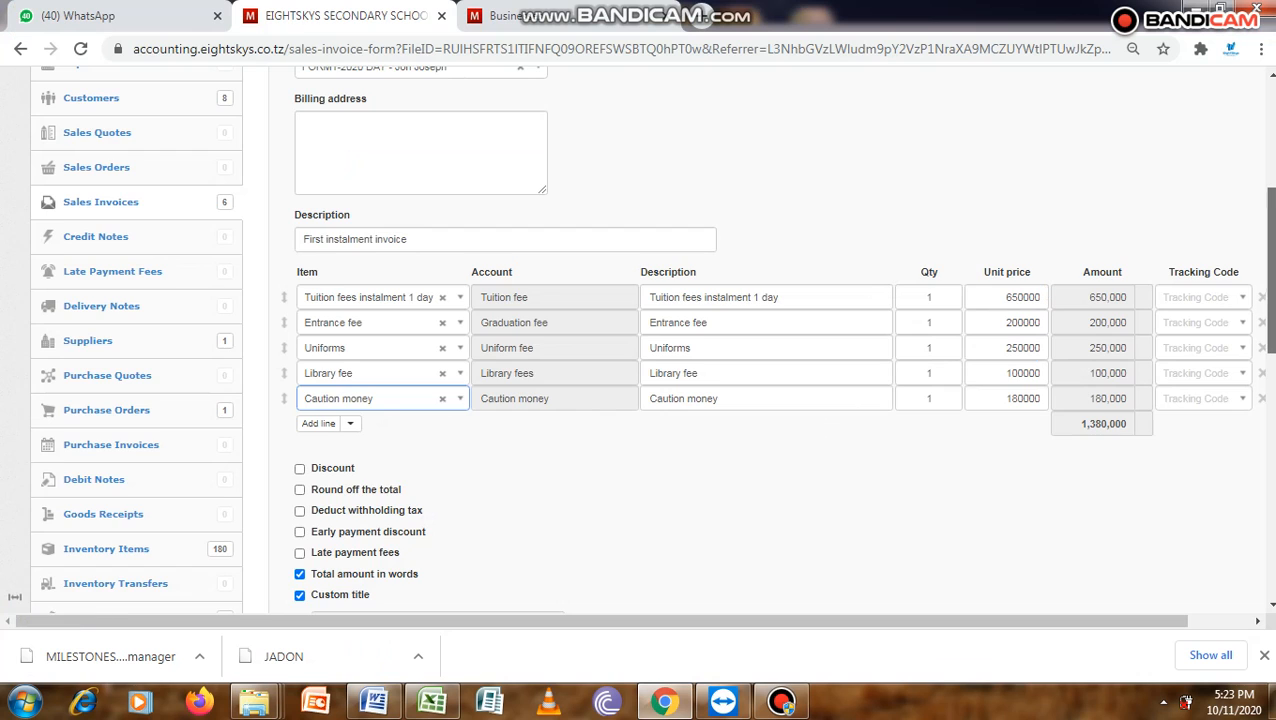
- Create the sales invoice and review its fee lines, total and payment terms
{"action": "left_click_drag", "start_coordinate": [1270, 245], "coordinate": [1270, 481]}
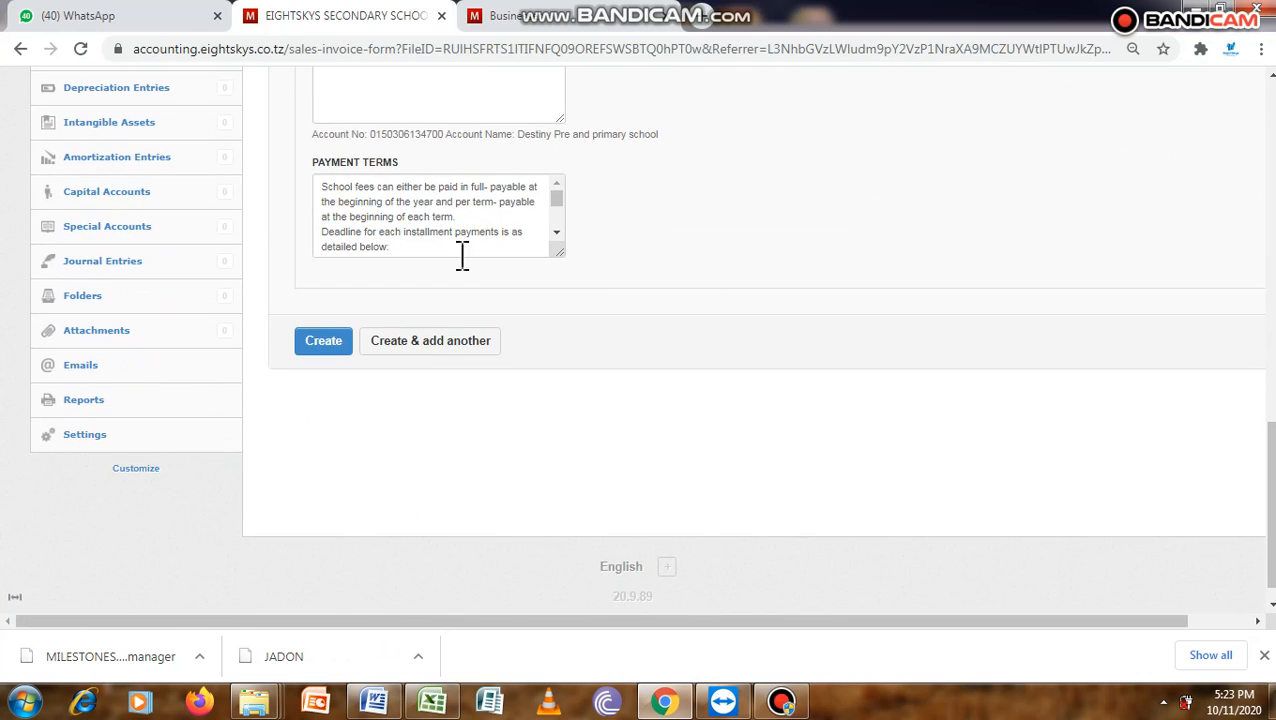
{"action": "left_click", "coordinate": [333, 345]}
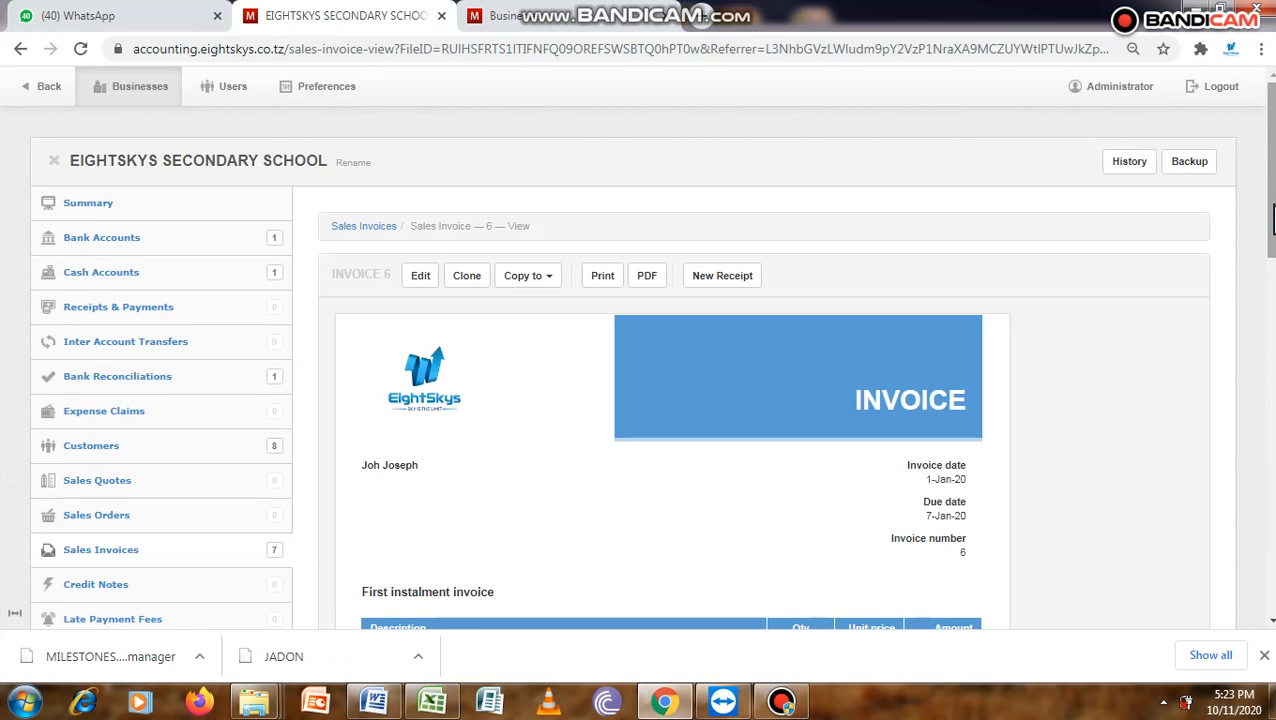
{"action": "scroll", "coordinate": [650, 350], "scroll_direction": "down", "scroll_amount": 3}
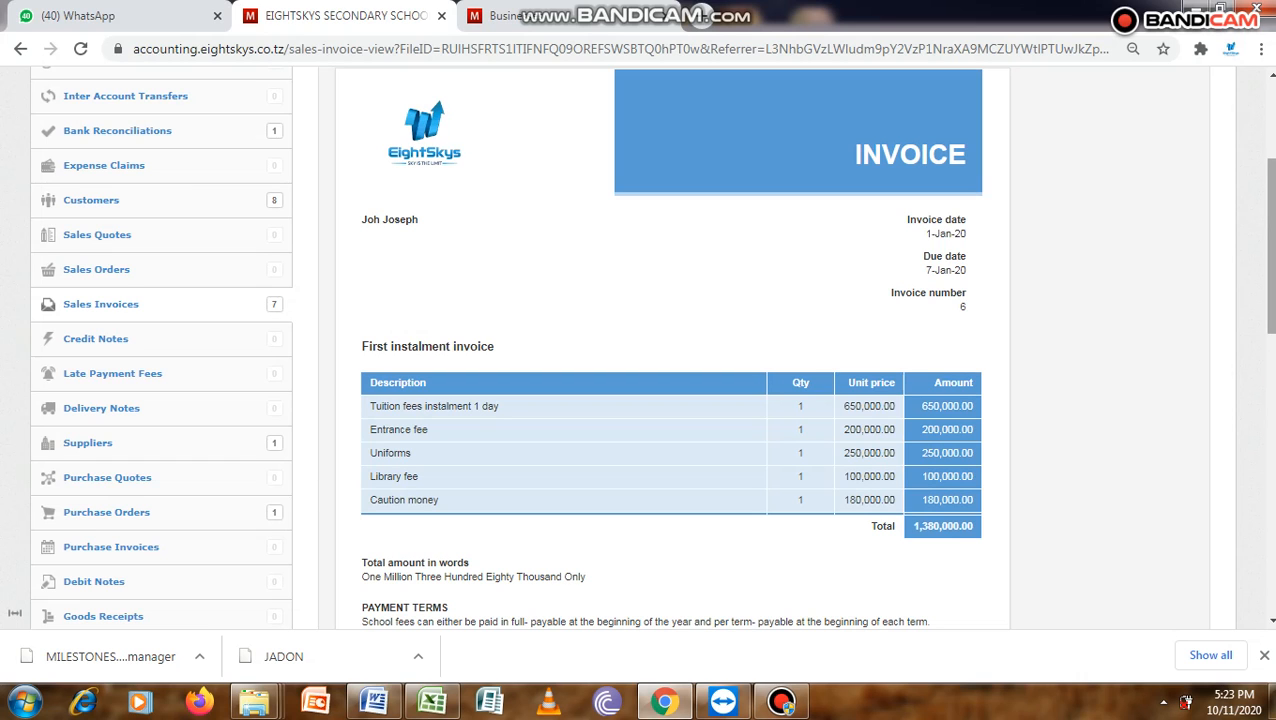
{"action": "scroll", "coordinate": [650, 350], "scroll_direction": "down", "scroll_amount": 3}
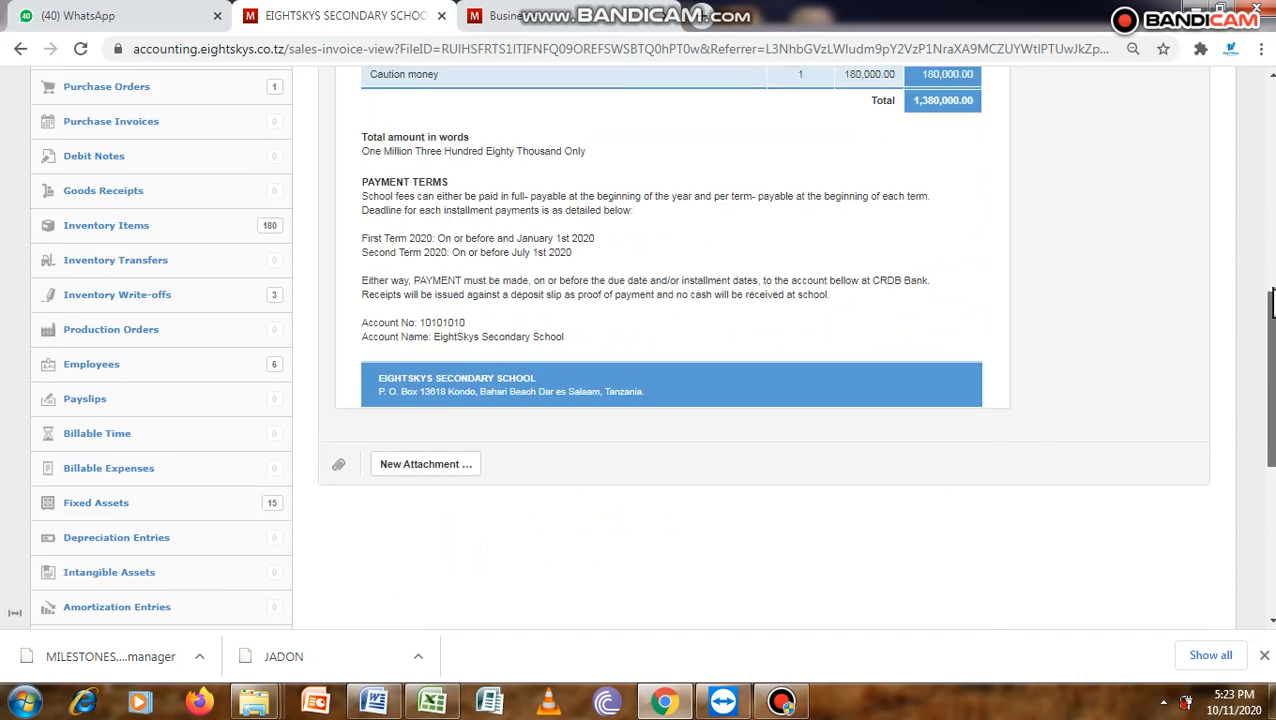
- Export the finished sales invoice as a PDF file
{"action": "scroll", "coordinate": [650, 350], "scroll_direction": "up", "scroll_amount": 6}
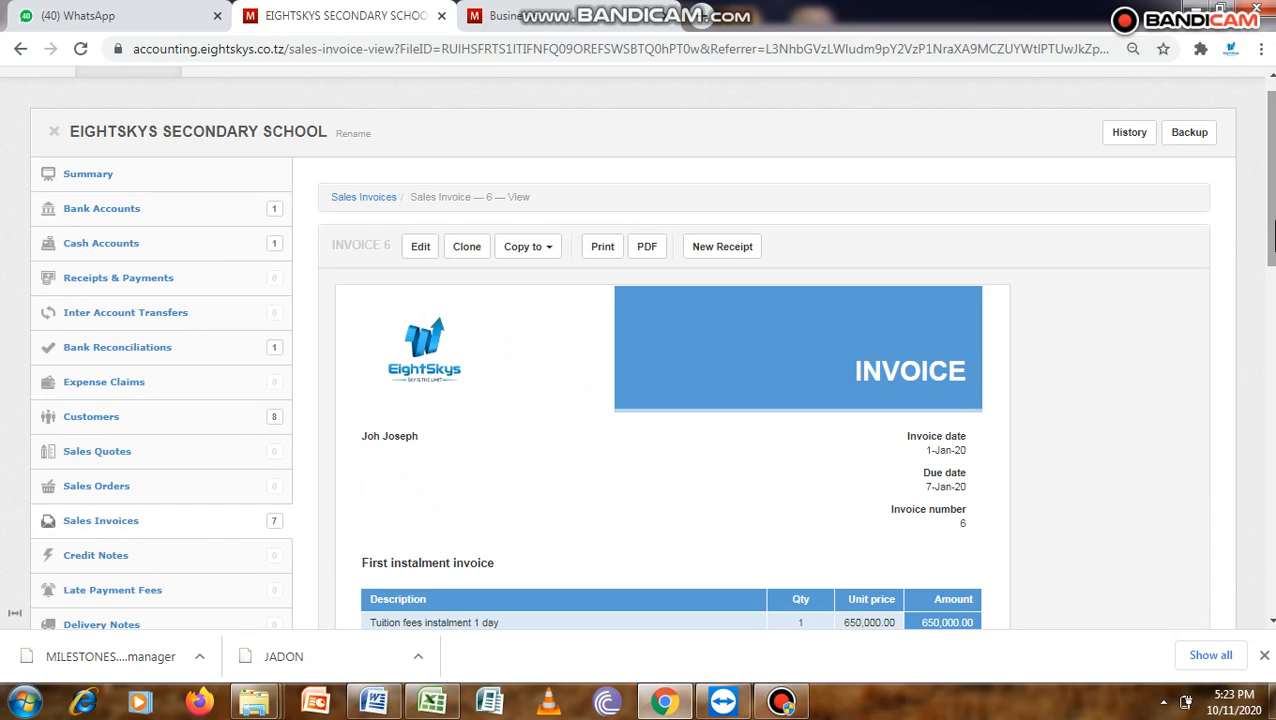
{"action": "scroll", "coordinate": [1268, 237], "scroll_direction": "up", "scroll_amount": 1}
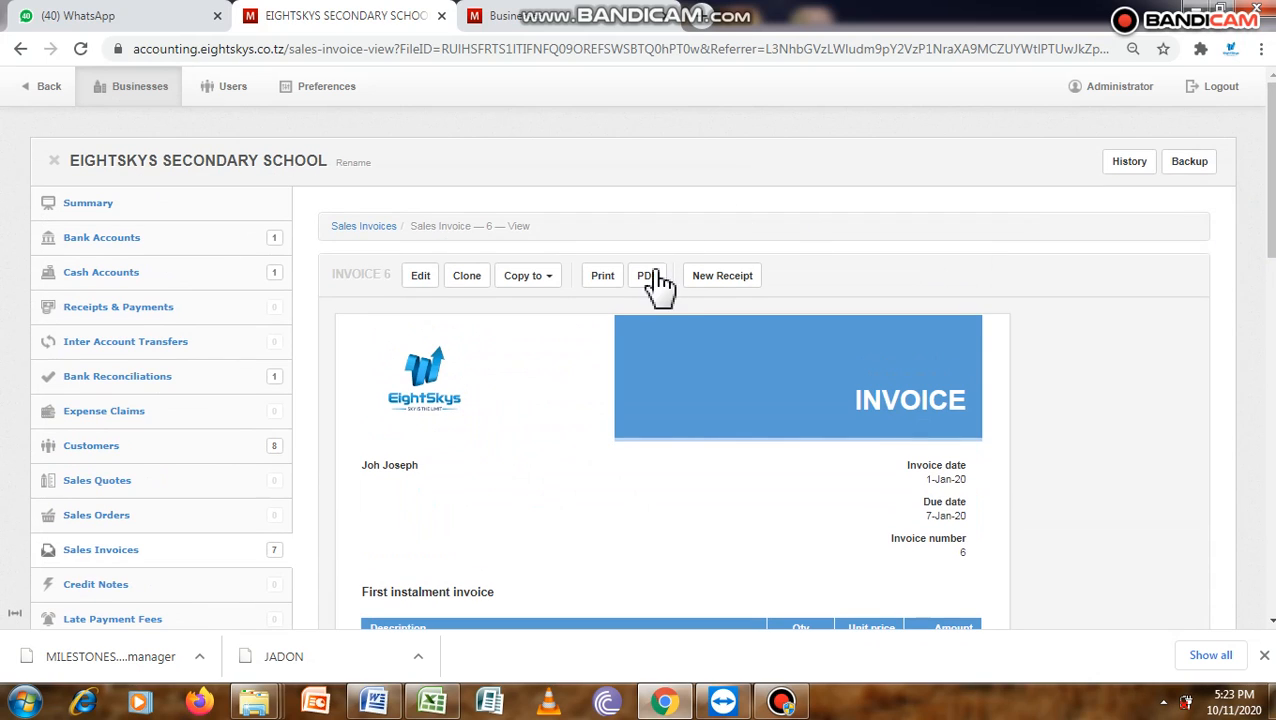
{"action": "left_click", "coordinate": [605, 296]}
{"action": "left_click", "coordinate": [650, 282]}
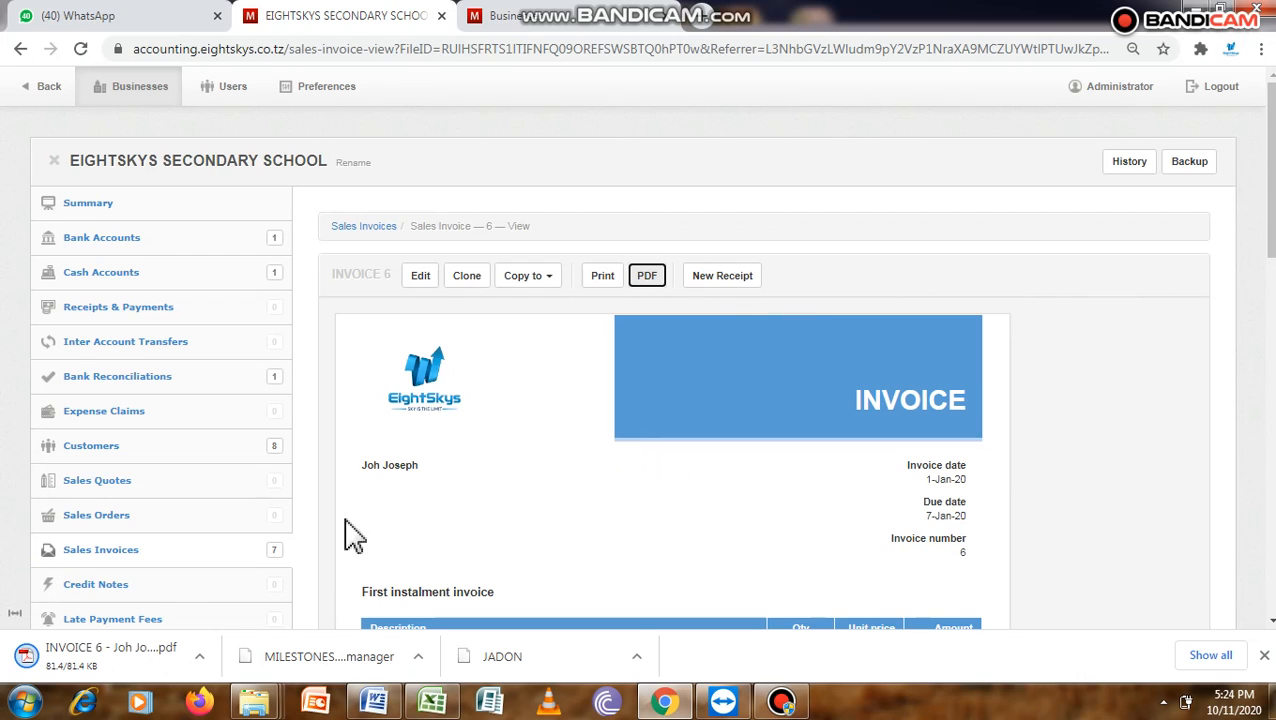
- Open the downloaded invoice PDF and review its fee lines, total and payment terms
{"action": "left_click", "coordinate": [203, 662]}
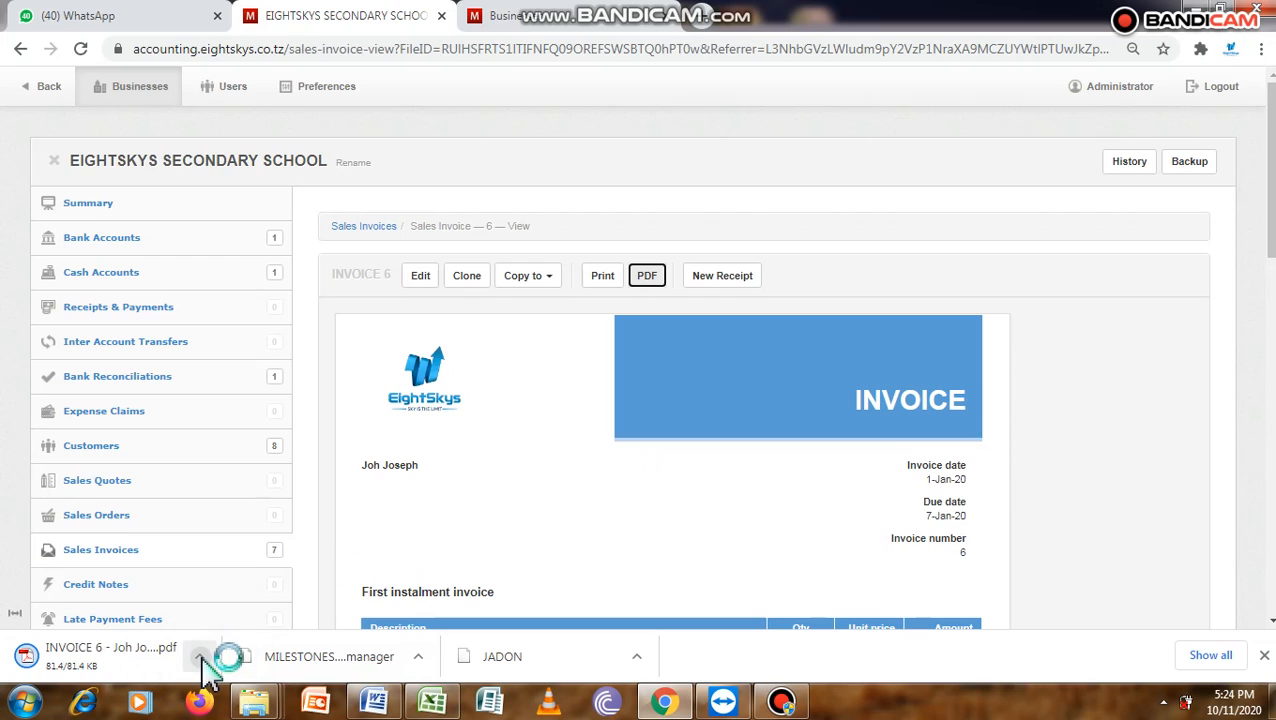
{"action": "left_click", "coordinate": [201, 660]}
{"action": "left_click", "coordinate": [201, 659]}
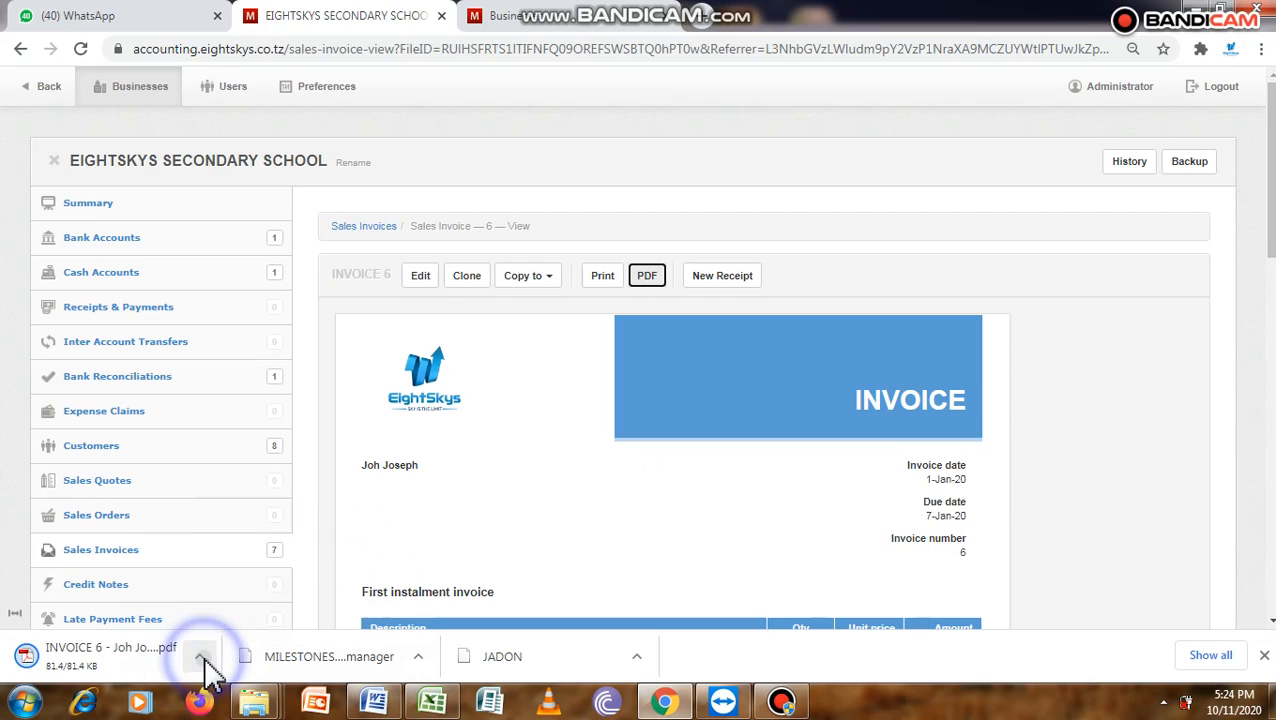
{"action": "left_click", "coordinate": [201, 659]}
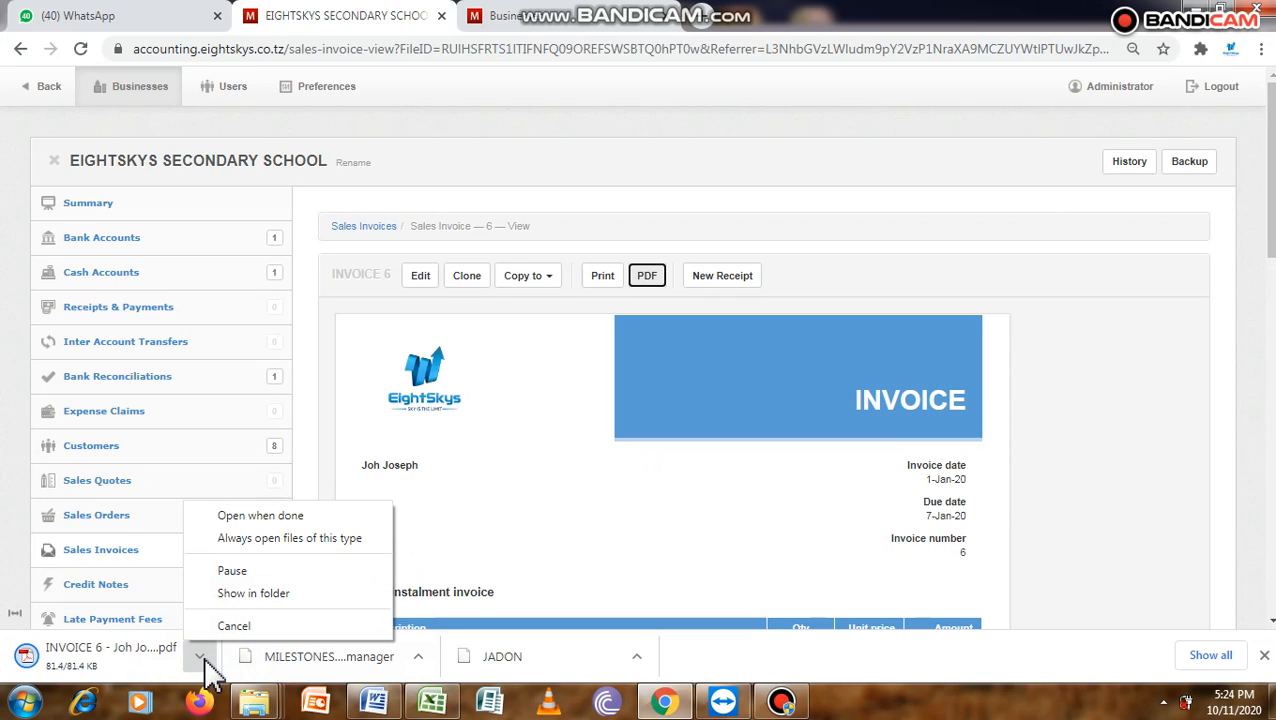
{"action": "left_click", "coordinate": [1178, 380]}
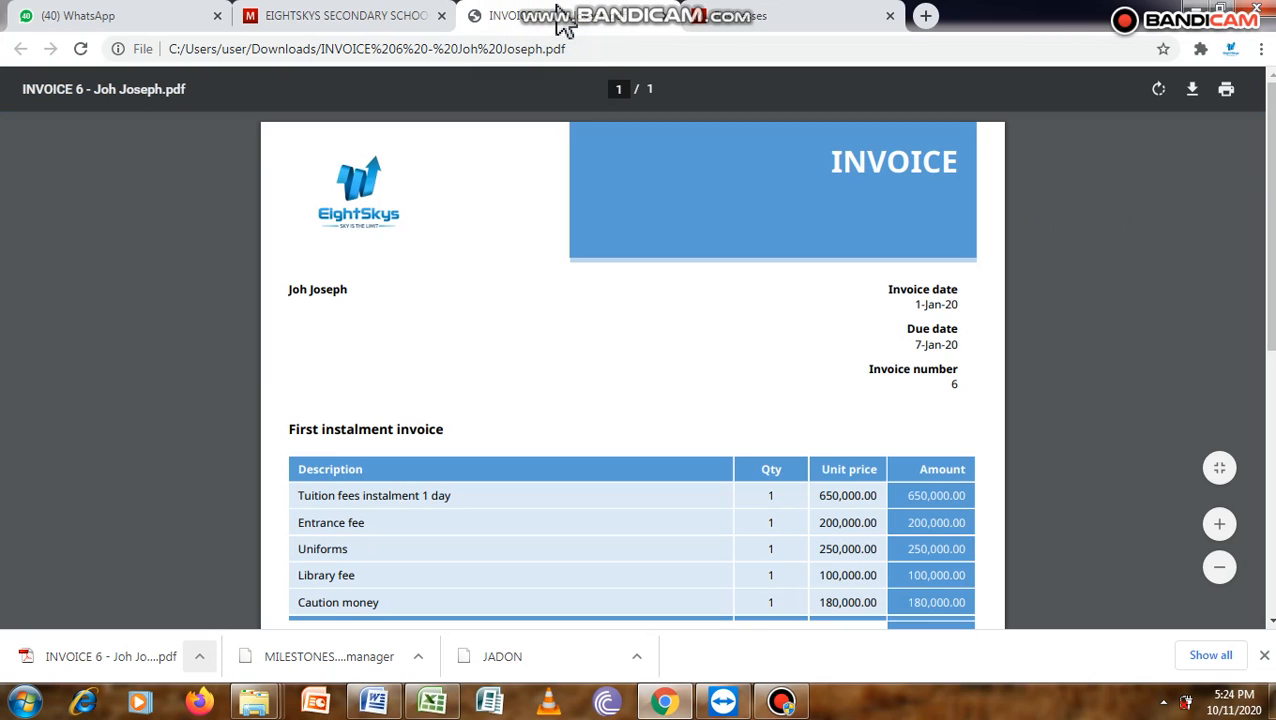
{"action": "scroll", "coordinate": [1272, 160], "scroll_direction": "down", "scroll_amount": 4}
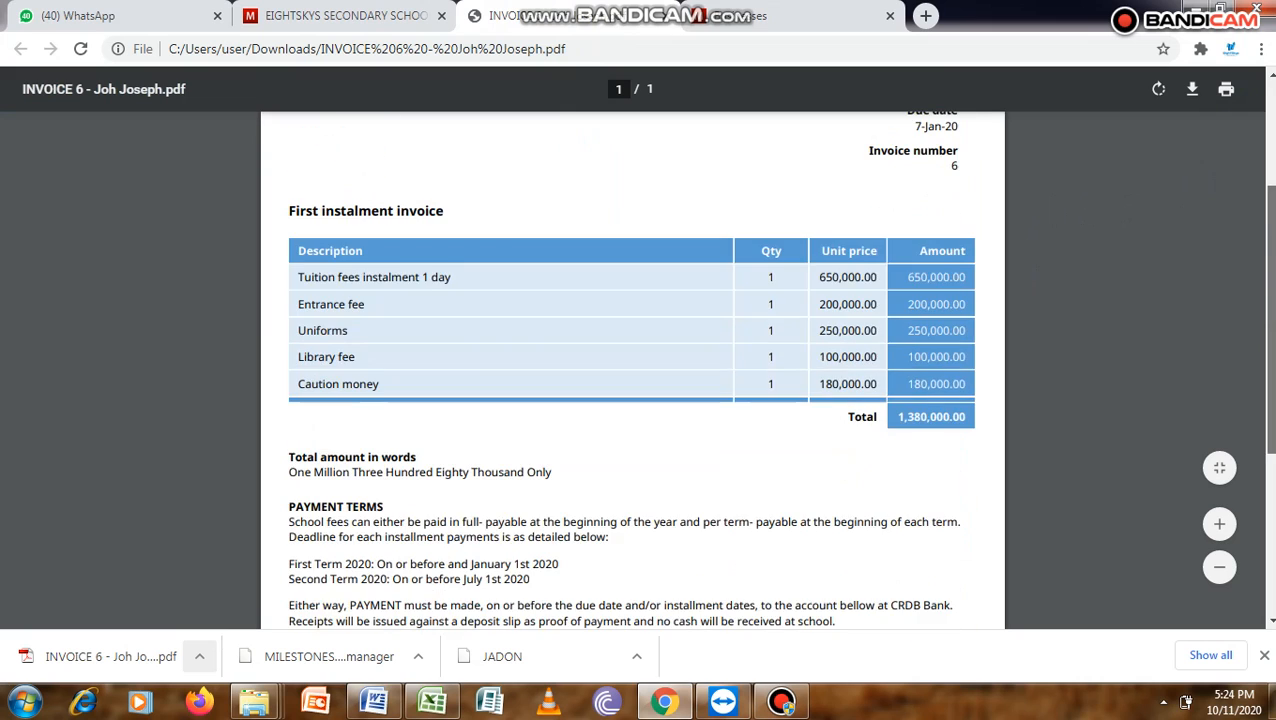
{"action": "scroll", "coordinate": [703, 436], "scroll_direction": "up", "scroll_amount": 1}
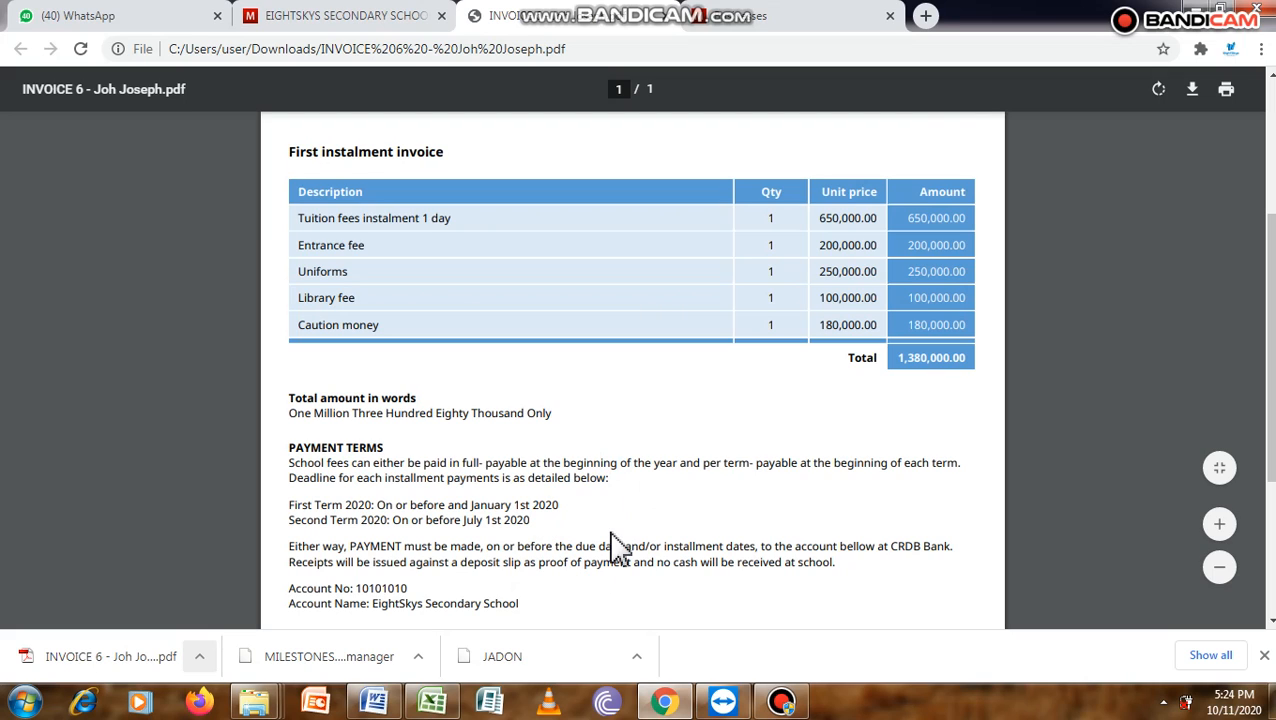
- Return to the accounting page and open the Accounts receivable balance from the school's Summary
{"action": "left_click", "coordinate": [370, 17]}
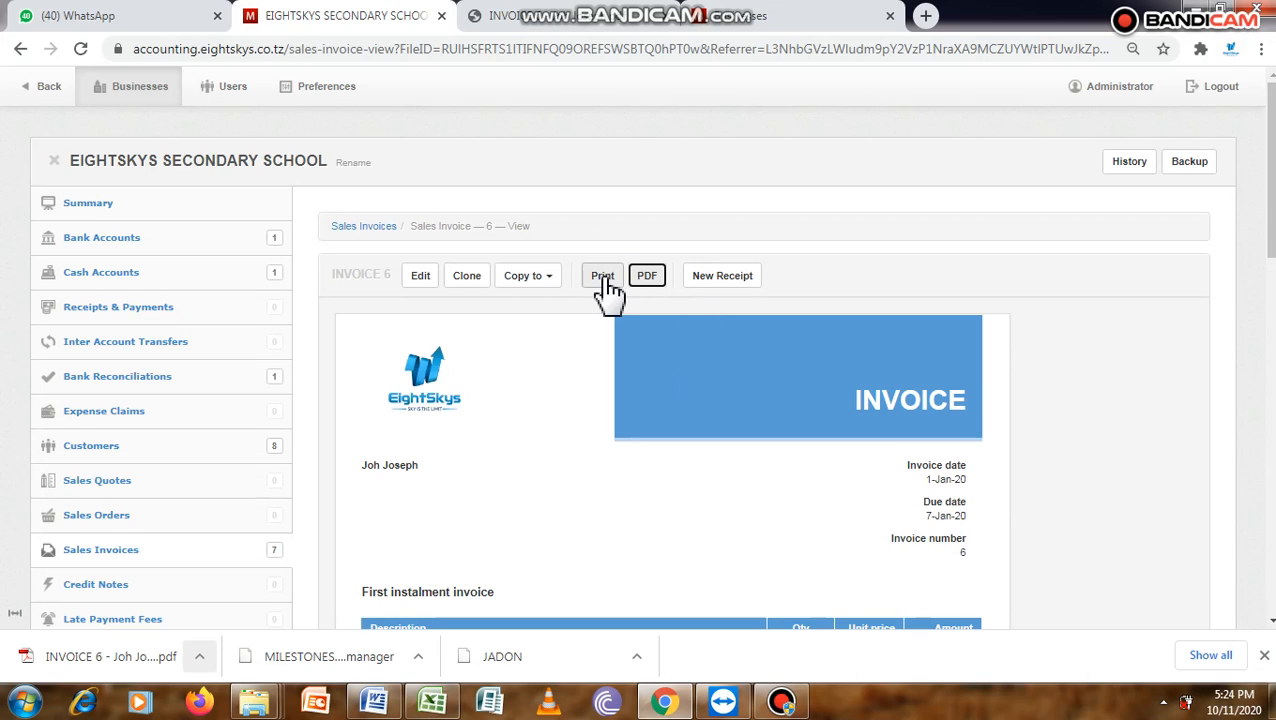
{"action": "left_click", "coordinate": [100, 204]}
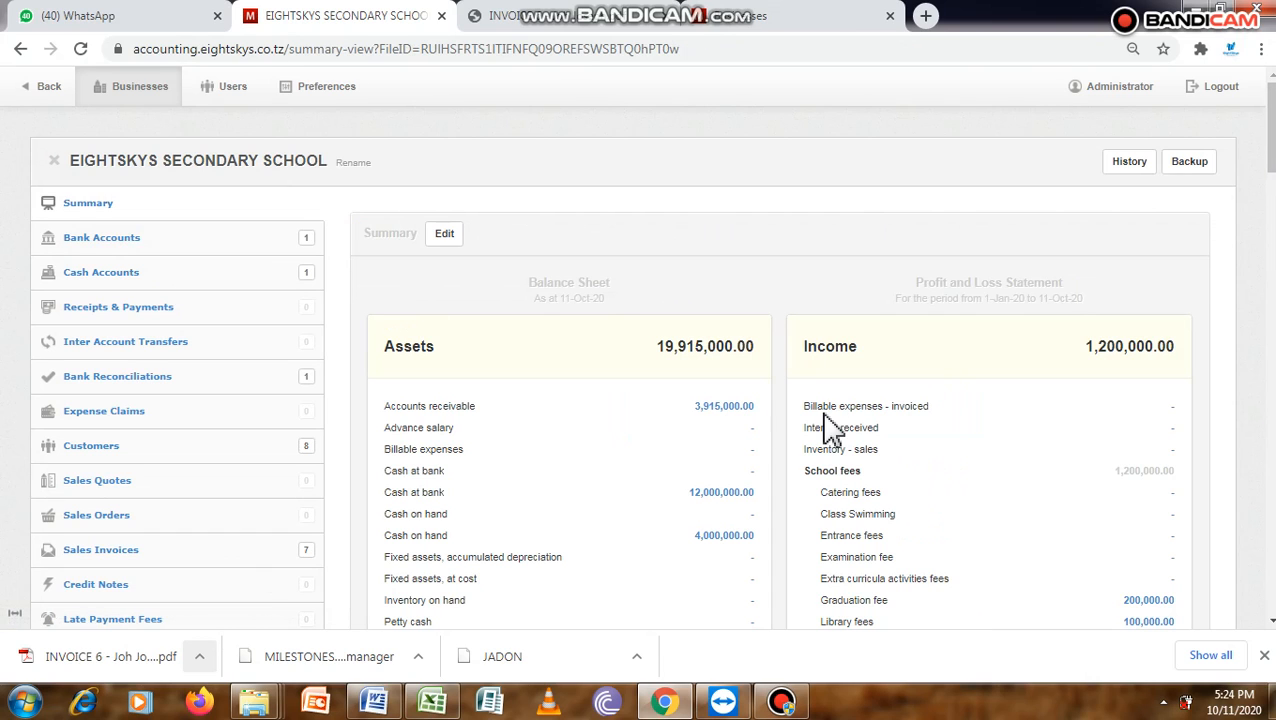
{"action": "left_click", "coordinate": [729, 406]}
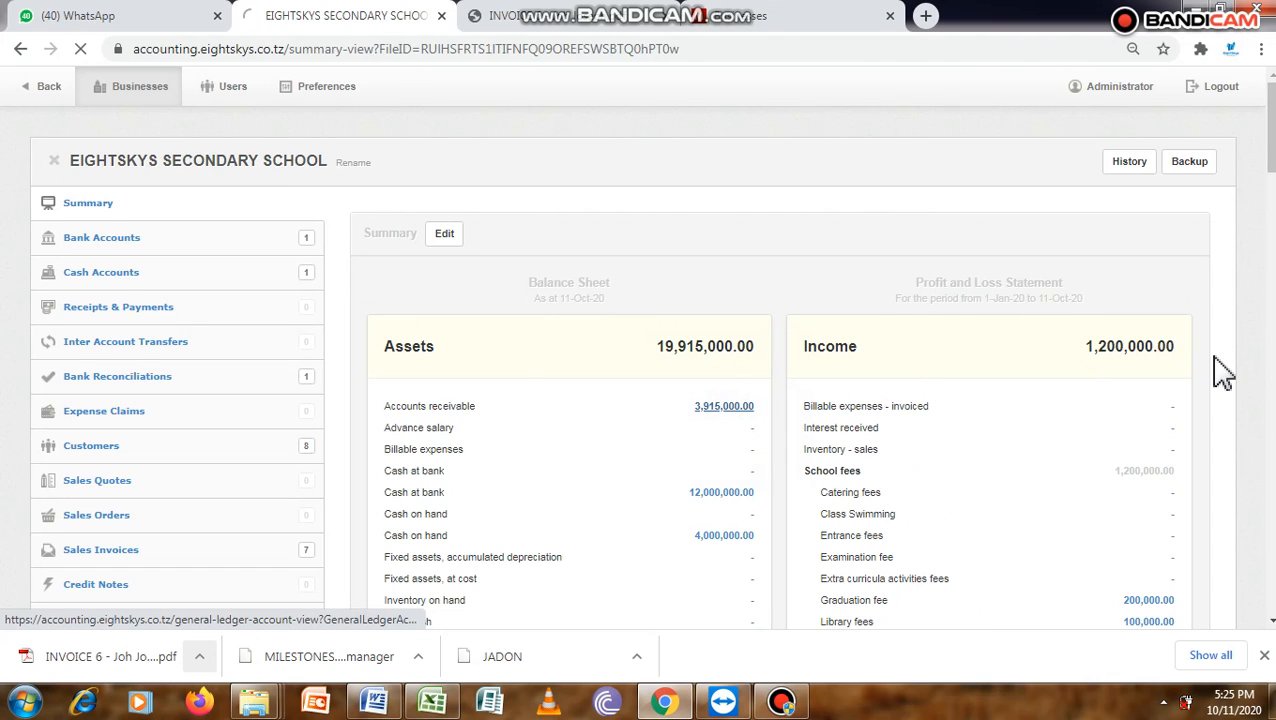